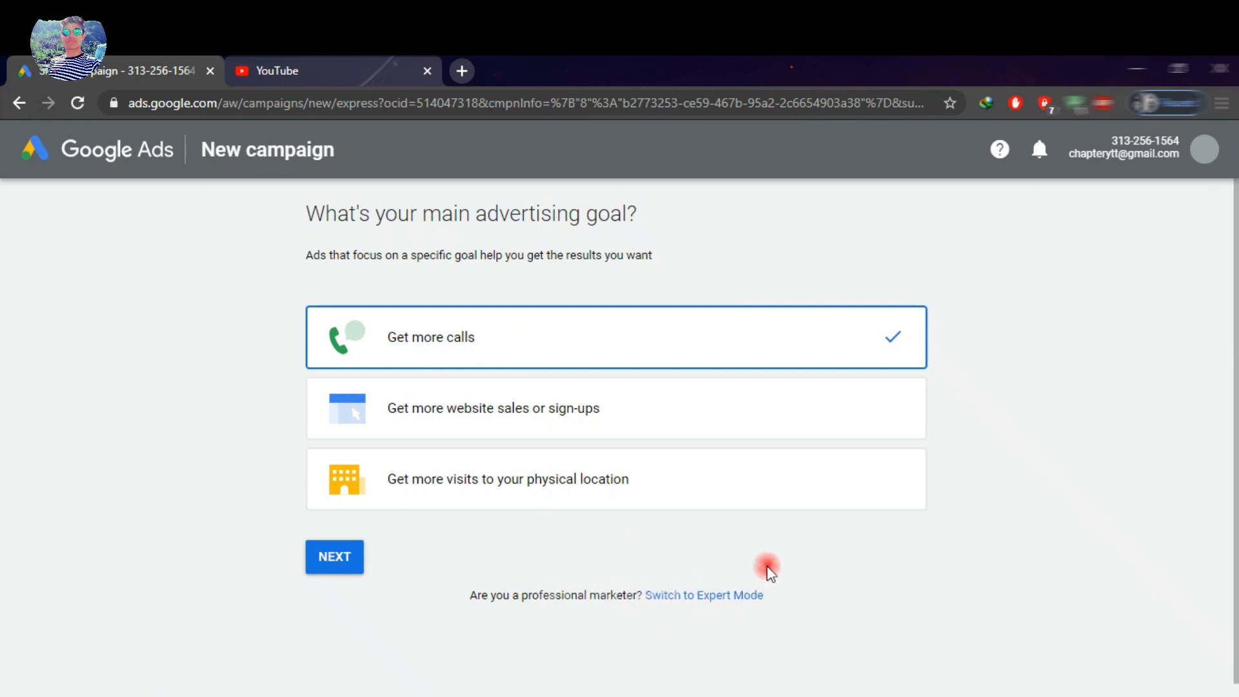
Create the advertising account in Expert Mode without a campaign, submit the preset business information and go to the account overview
{"action": "left_click", "coordinate": [701, 599]}
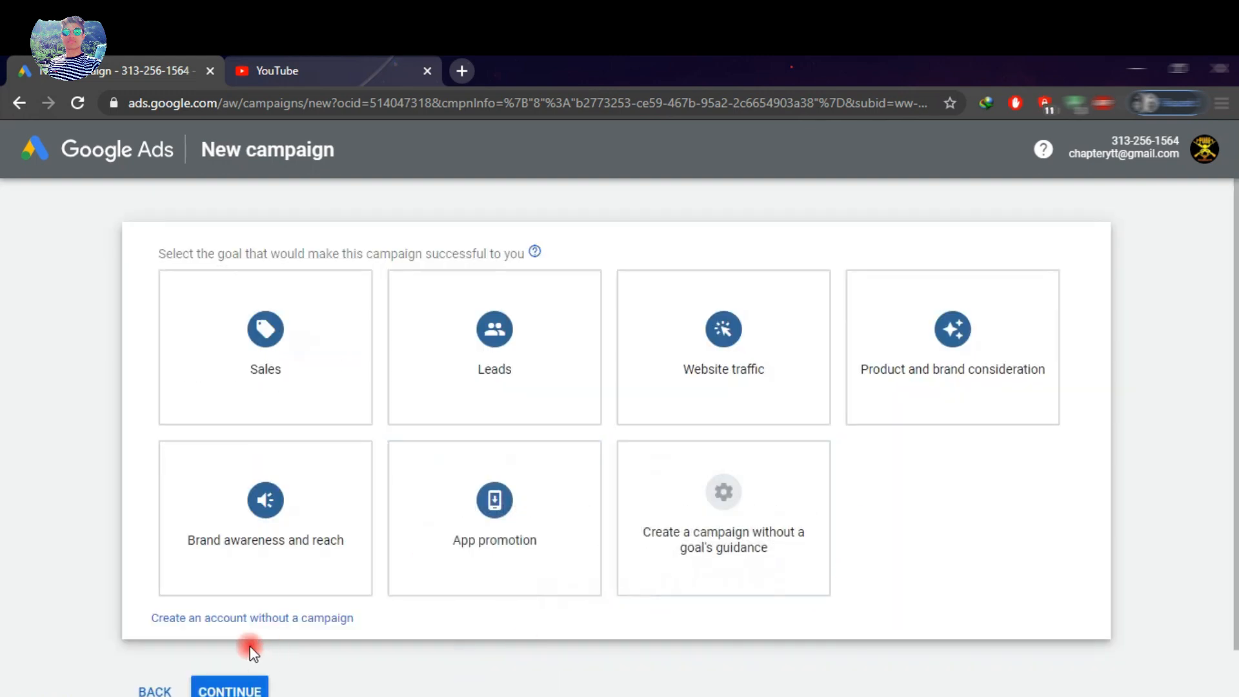
{"action": "left_click", "coordinate": [268, 617]}
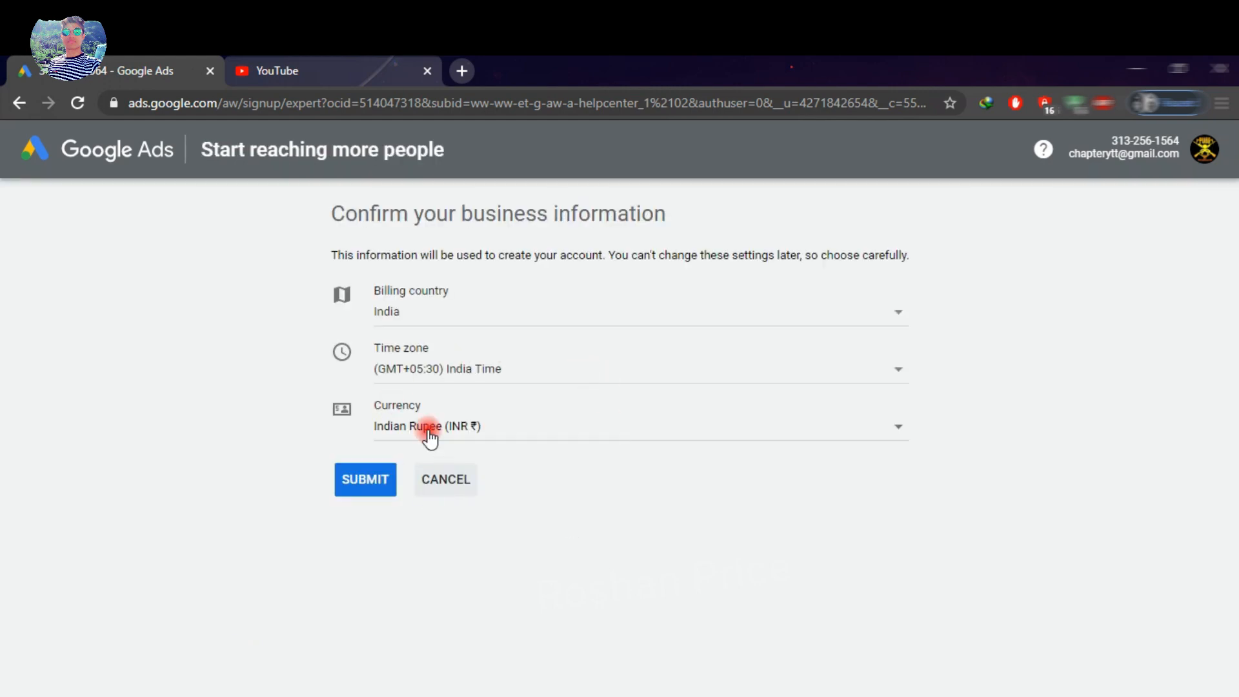
{"action": "left_click", "coordinate": [363, 490]}
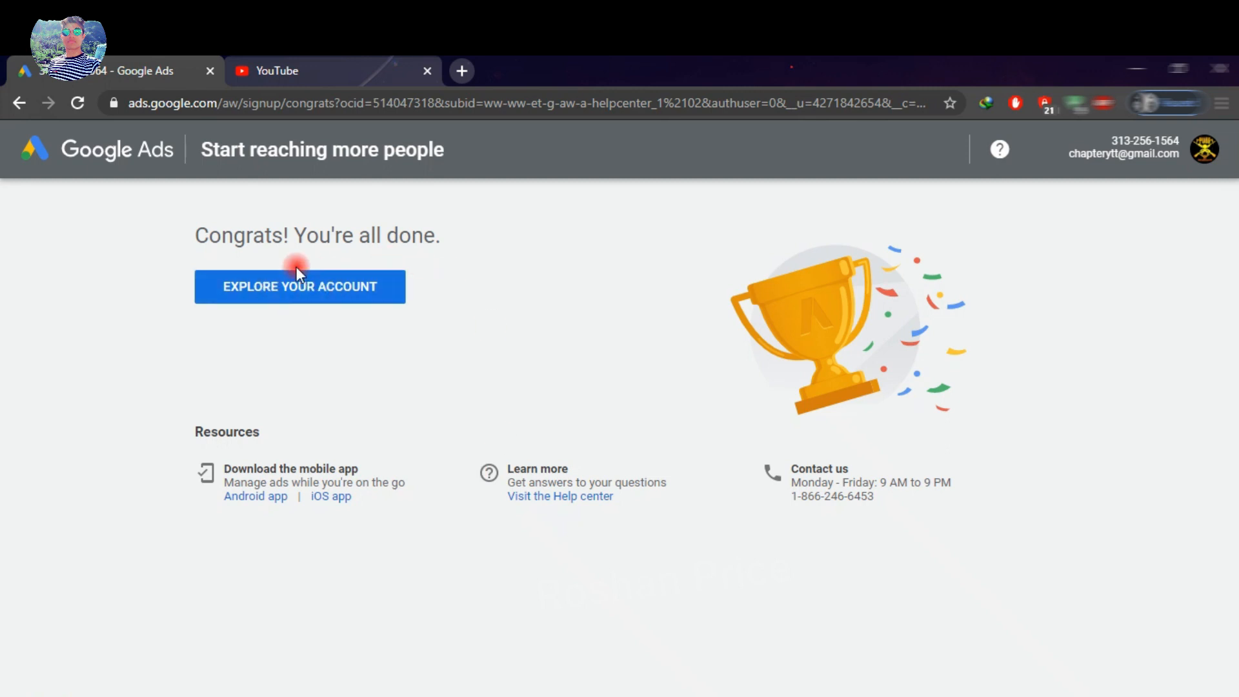
{"action": "left_click", "coordinate": [296, 294]}
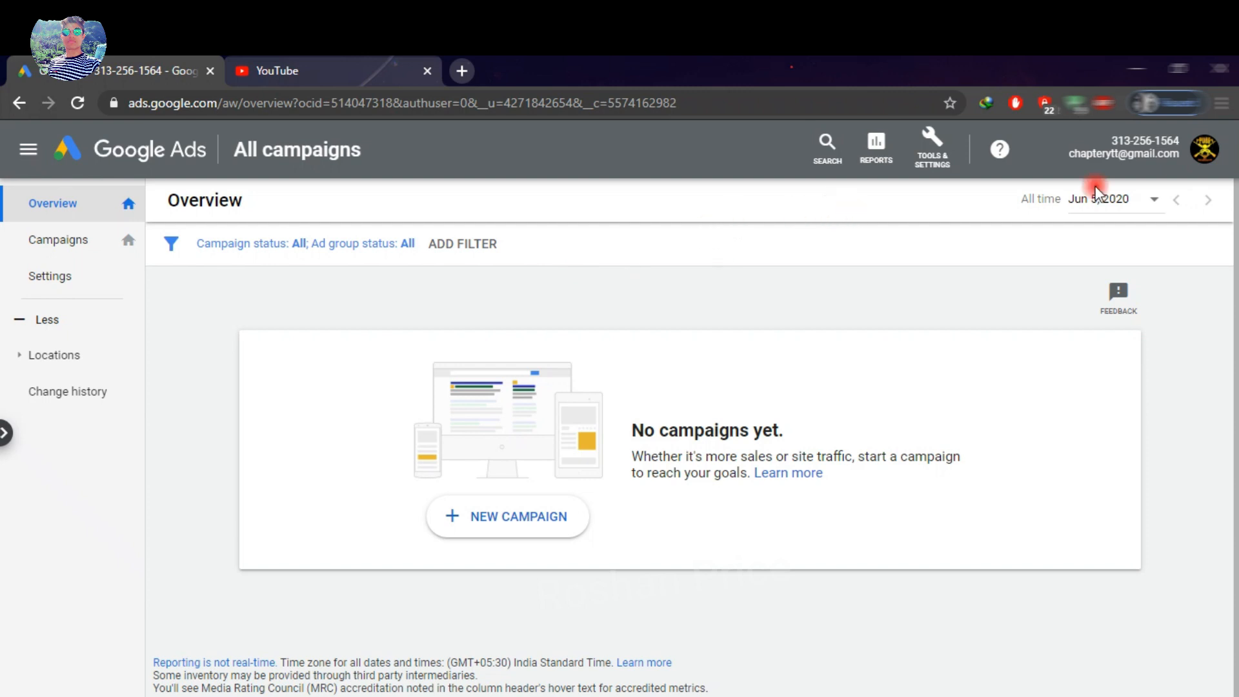
Open the account preferences and expand the contact information under Data protection contacts
{"action": "left_click", "coordinate": [936, 155]}
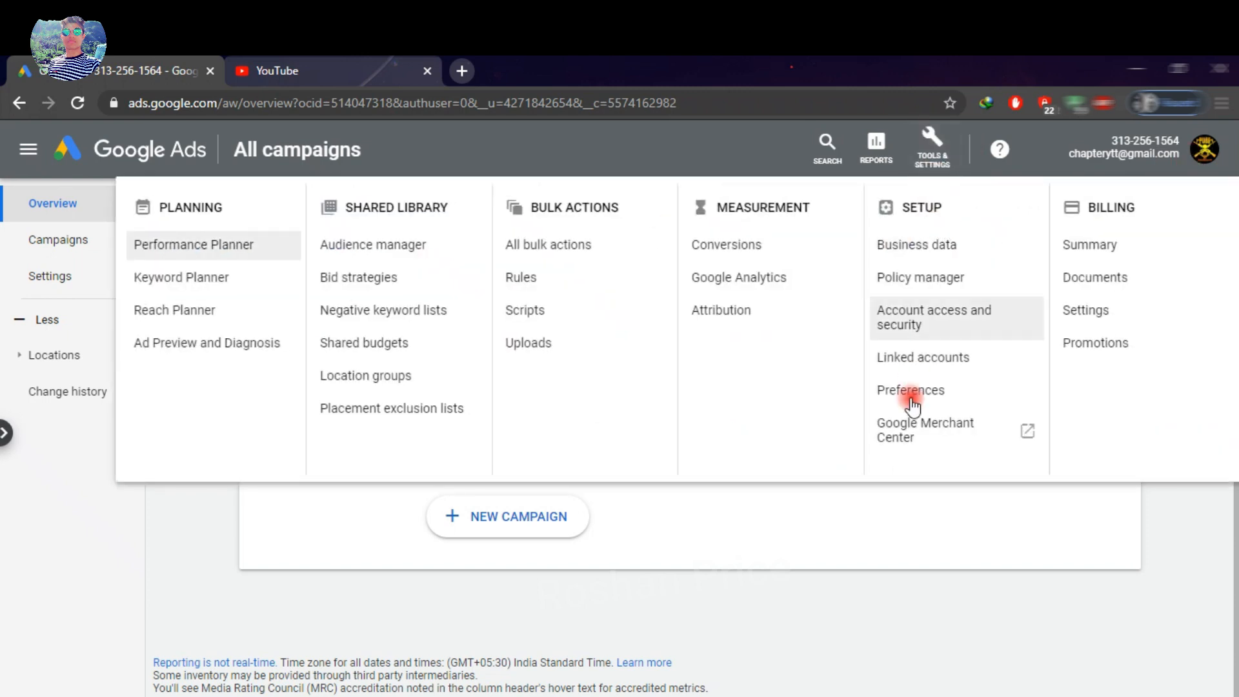
{"action": "left_click", "coordinate": [920, 385]}
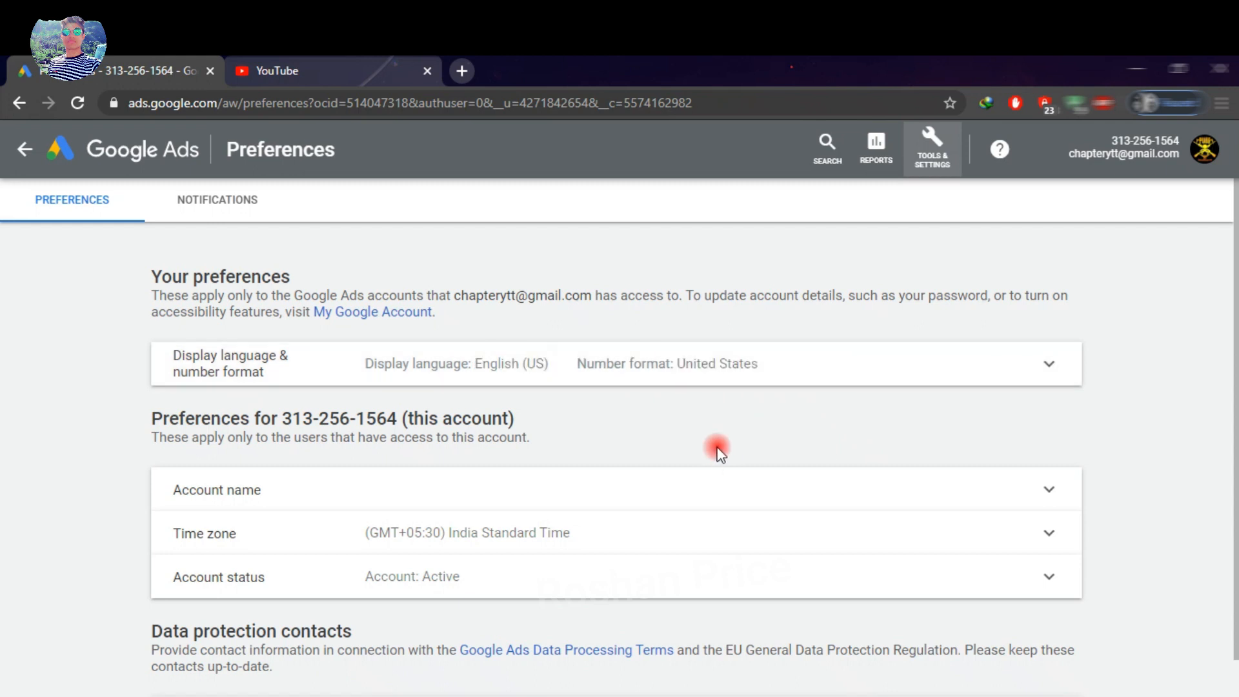
{"action": "scroll", "coordinate": [713, 450], "scroll_direction": "down", "scroll_amount": 1}
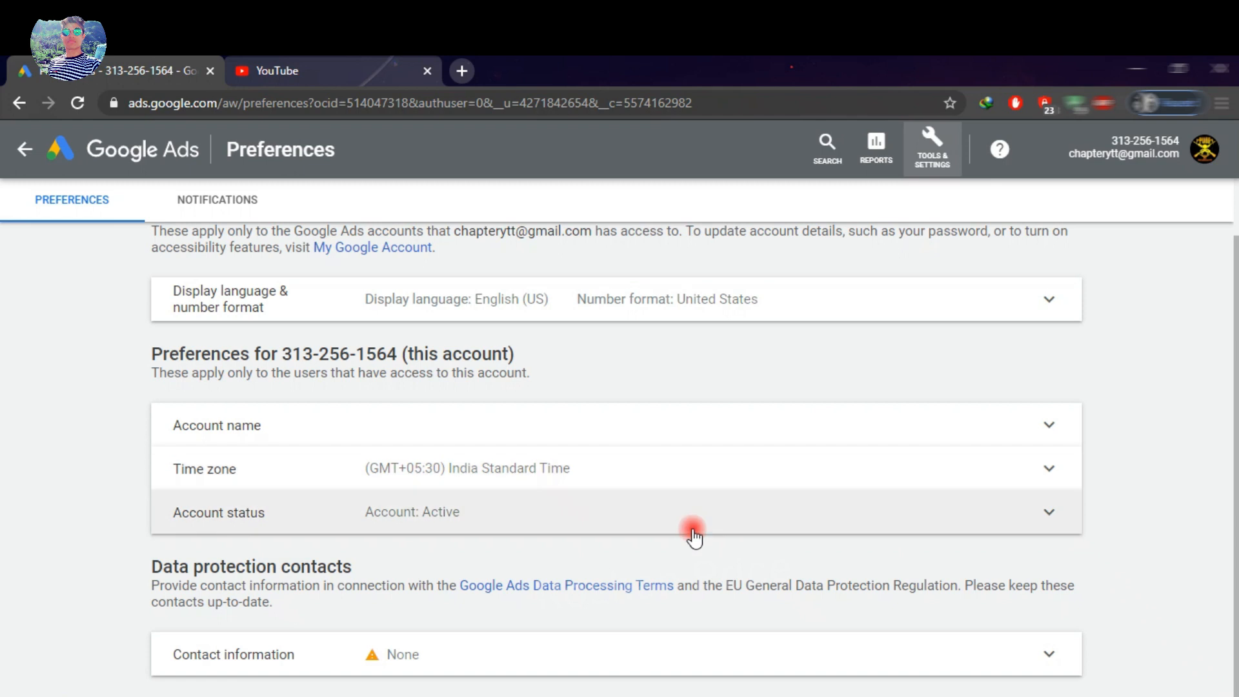
{"action": "left_click", "coordinate": [1049, 654]}
{"action": "scroll", "coordinate": [833, 584], "scroll_direction": "down", "scroll_amount": 5}
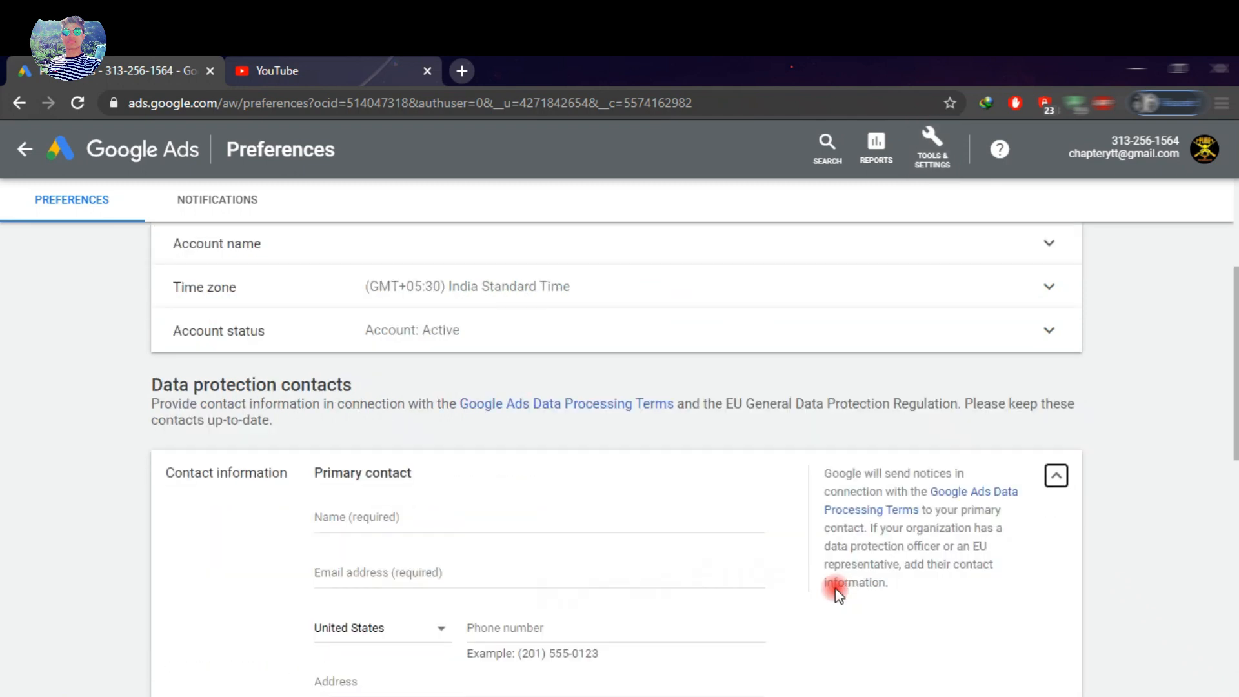
Fill in the primary contact's name, email address, phone number and address from the saved autofill entries
{"action": "left_click", "coordinate": [416, 336]}
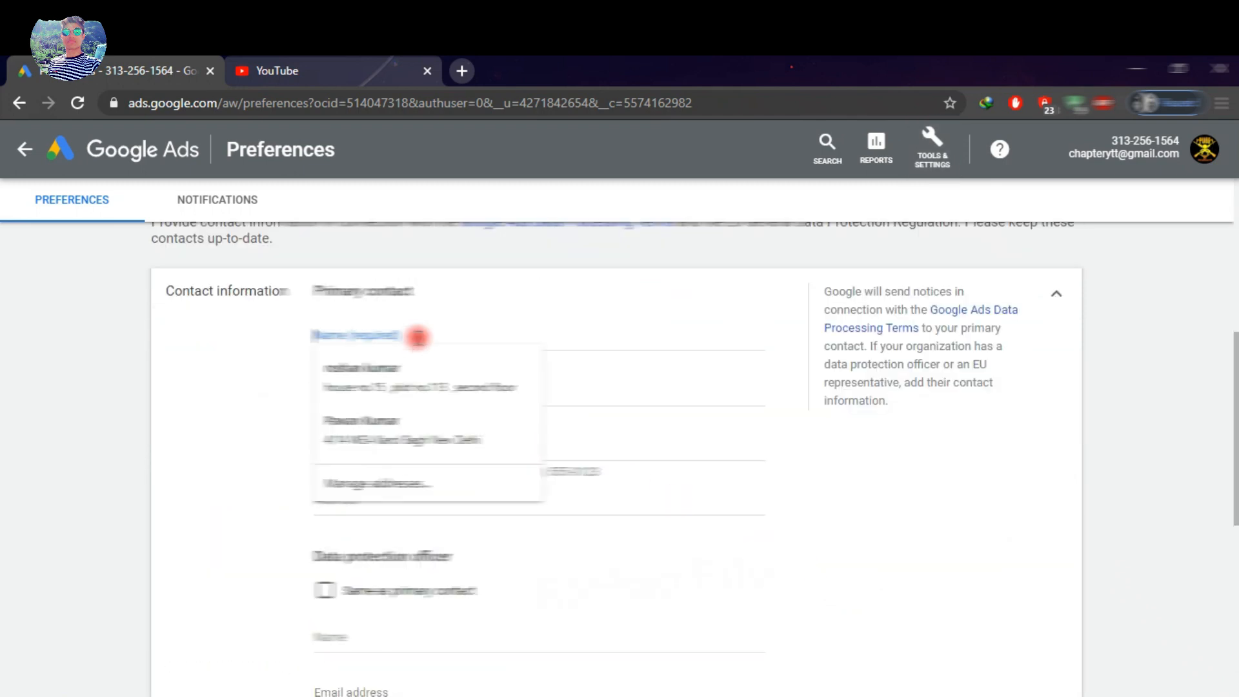
{"action": "left_click", "coordinate": [453, 385]}
{"action": "left_click", "coordinate": [454, 387]}
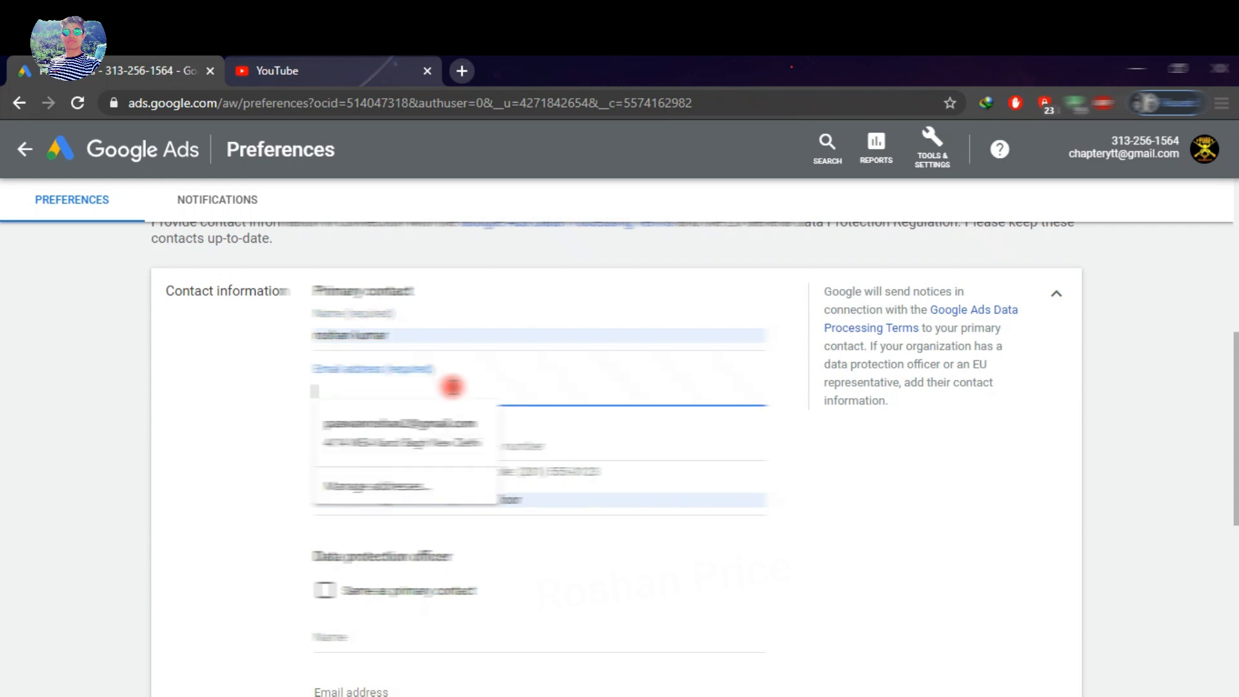
{"action": "left_click", "coordinate": [444, 421]}
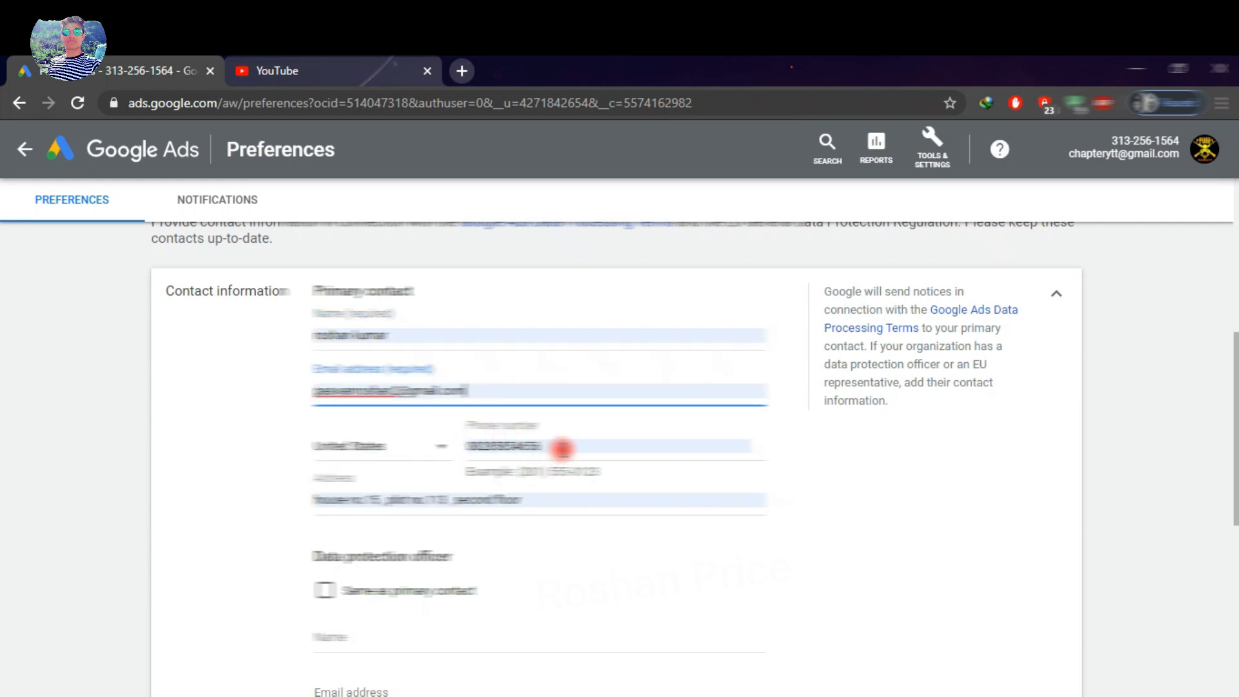
Set the country for the primary contact's phone number to India
{"action": "scroll", "coordinate": [432, 514], "scroll_direction": "down", "scroll_amount": 3}
{"action": "left_click", "coordinate": [413, 266]}
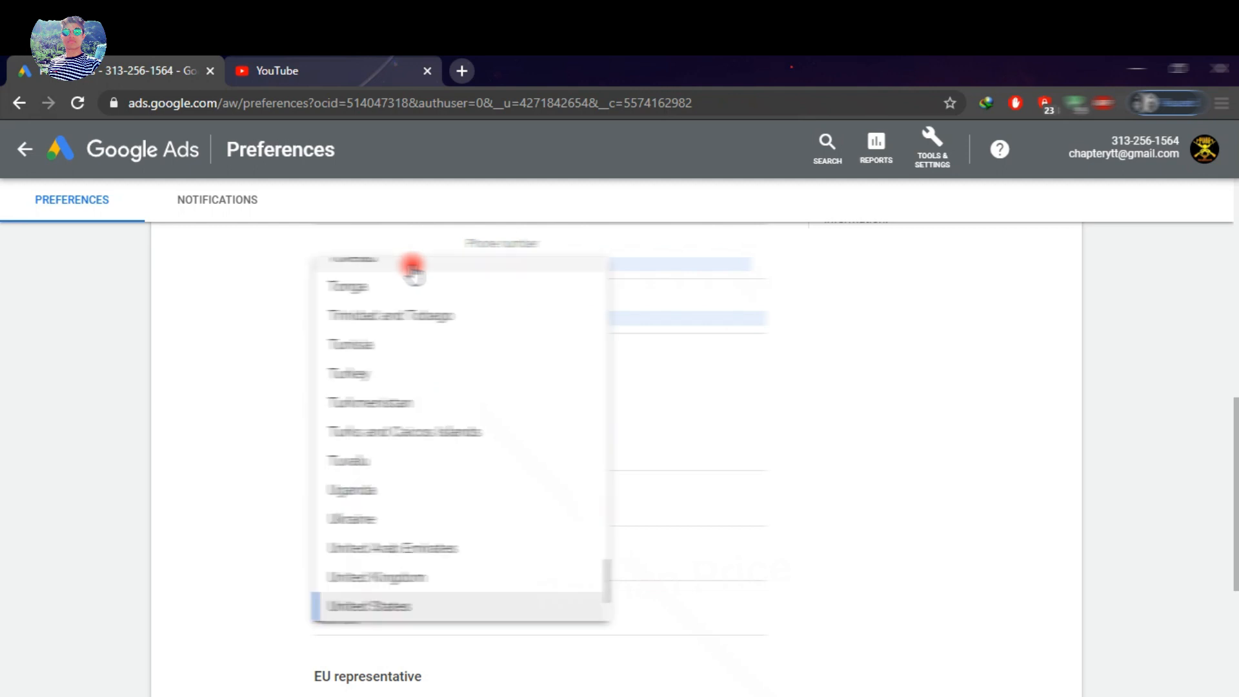
{"action": "scroll", "coordinate": [378, 458], "scroll_direction": "up", "scroll_amount": 3}
{"action": "scroll", "coordinate": [370, 416], "scroll_direction": "up", "scroll_amount": 7}
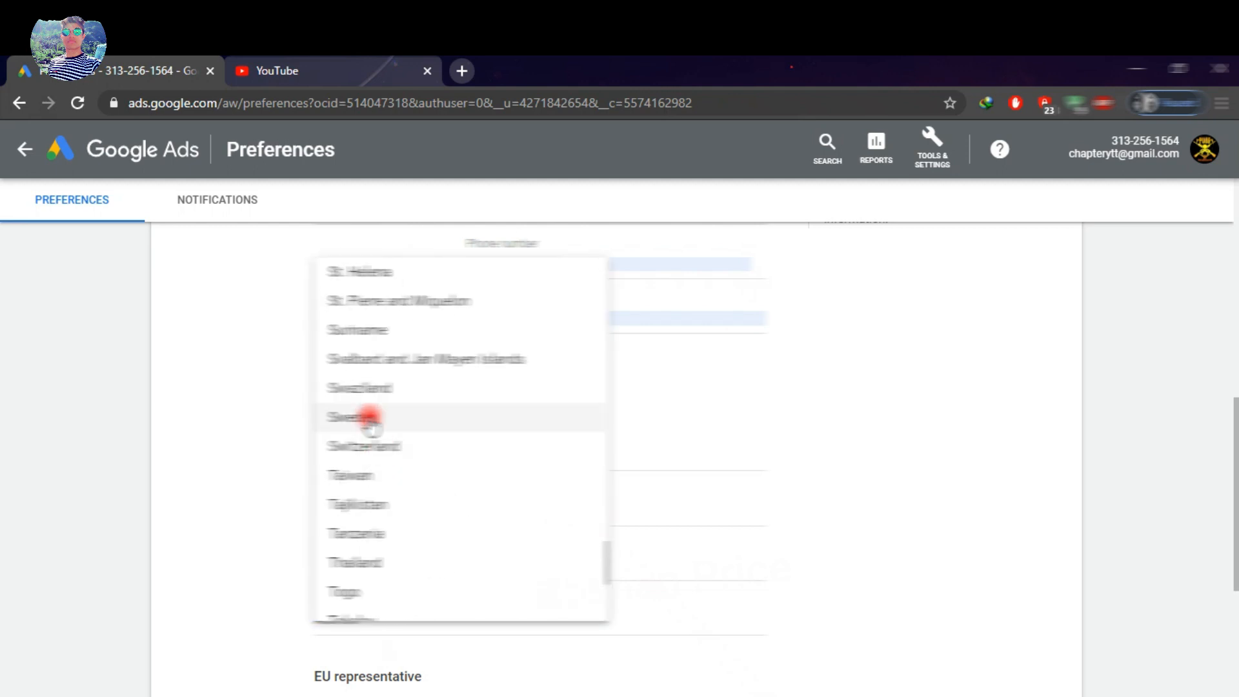
{"action": "scroll", "coordinate": [370, 415], "scroll_direction": "up", "scroll_amount": 8}
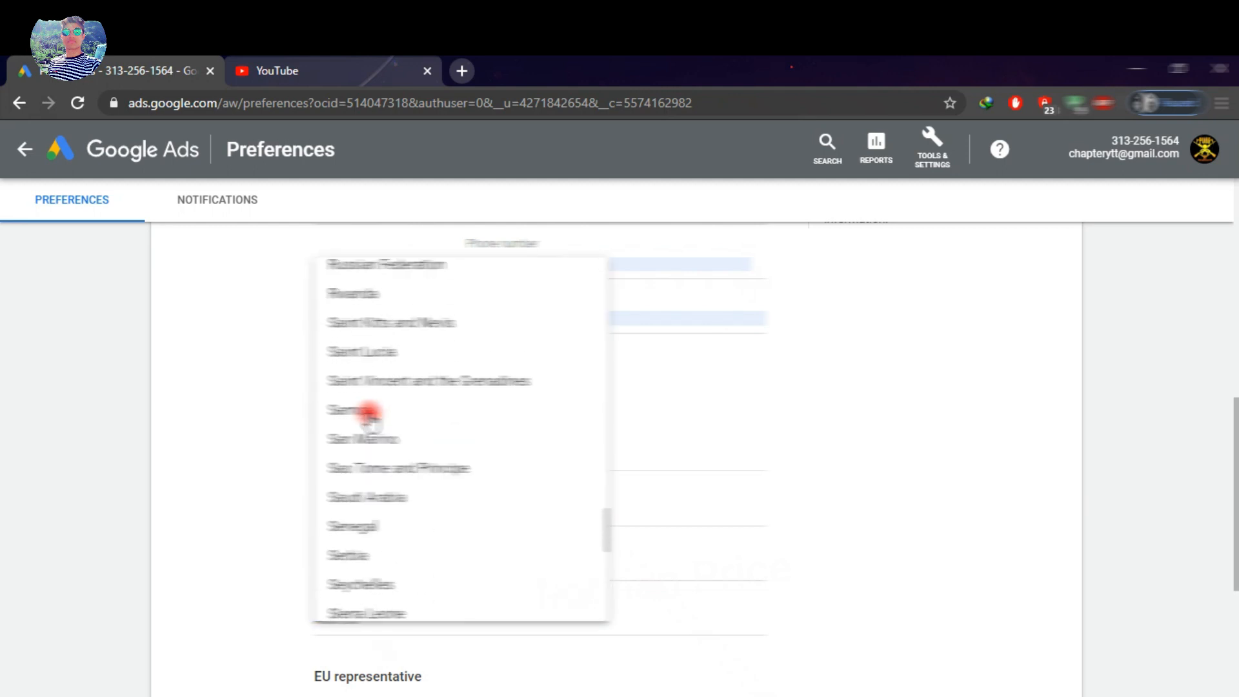
{"action": "scroll", "coordinate": [370, 415], "scroll_direction": "up", "scroll_amount": 4}
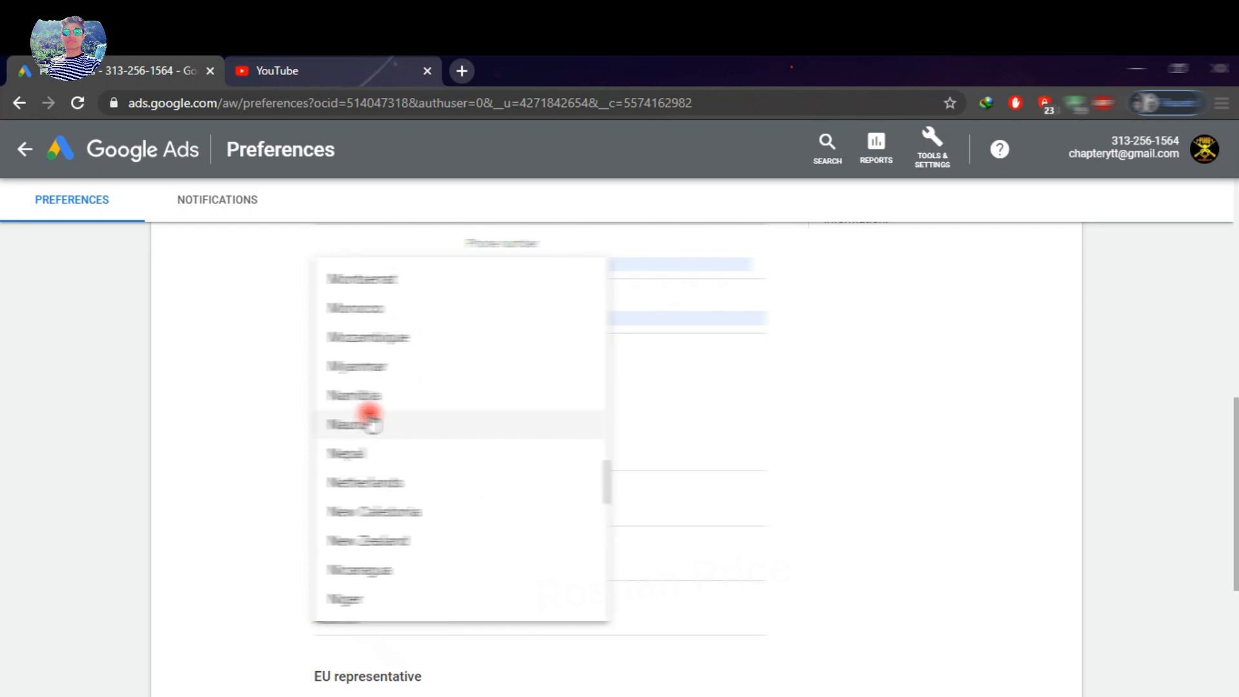
{"action": "scroll", "coordinate": [370, 415], "scroll_direction": "down", "scroll_amount": 20}
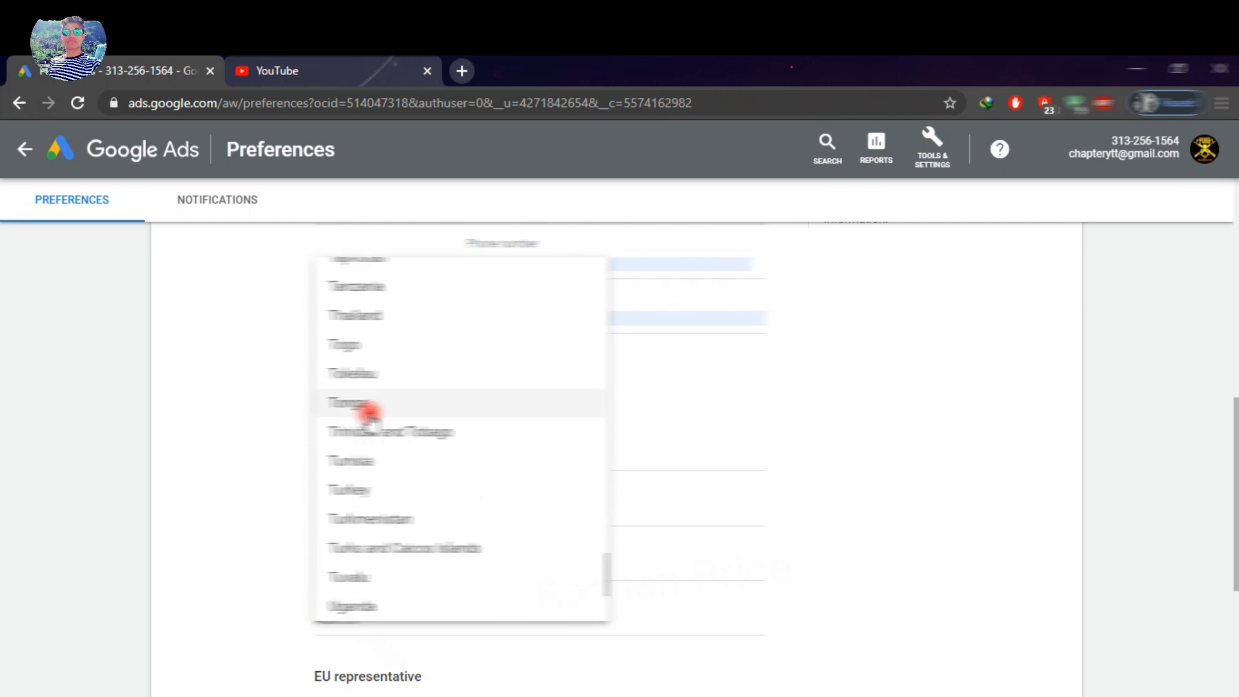
{"action": "scroll", "coordinate": [370, 413], "scroll_direction": "up", "scroll_amount": 20}
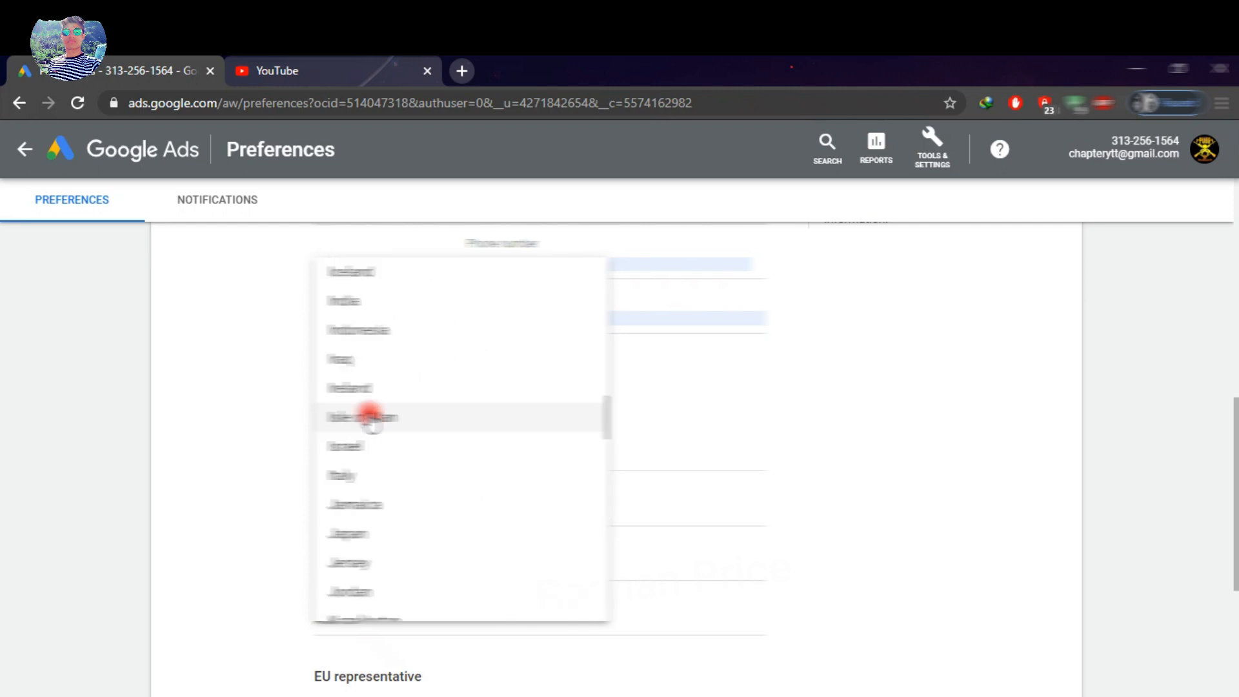
{"action": "left_click", "coordinate": [351, 300]}
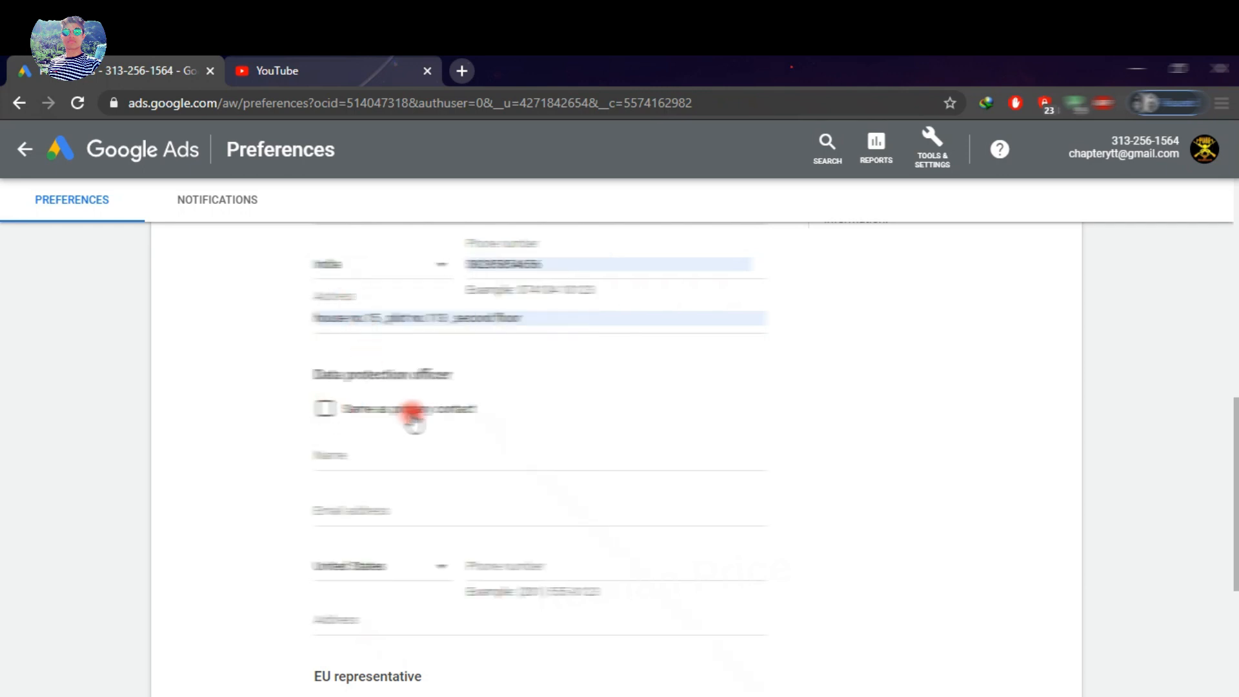
Set the data protection officer to be the same as the primary contact and save the contact information
{"action": "left_click", "coordinate": [326, 412]}
{"action": "scroll", "coordinate": [452, 468], "scroll_direction": "down", "scroll_amount": 3}
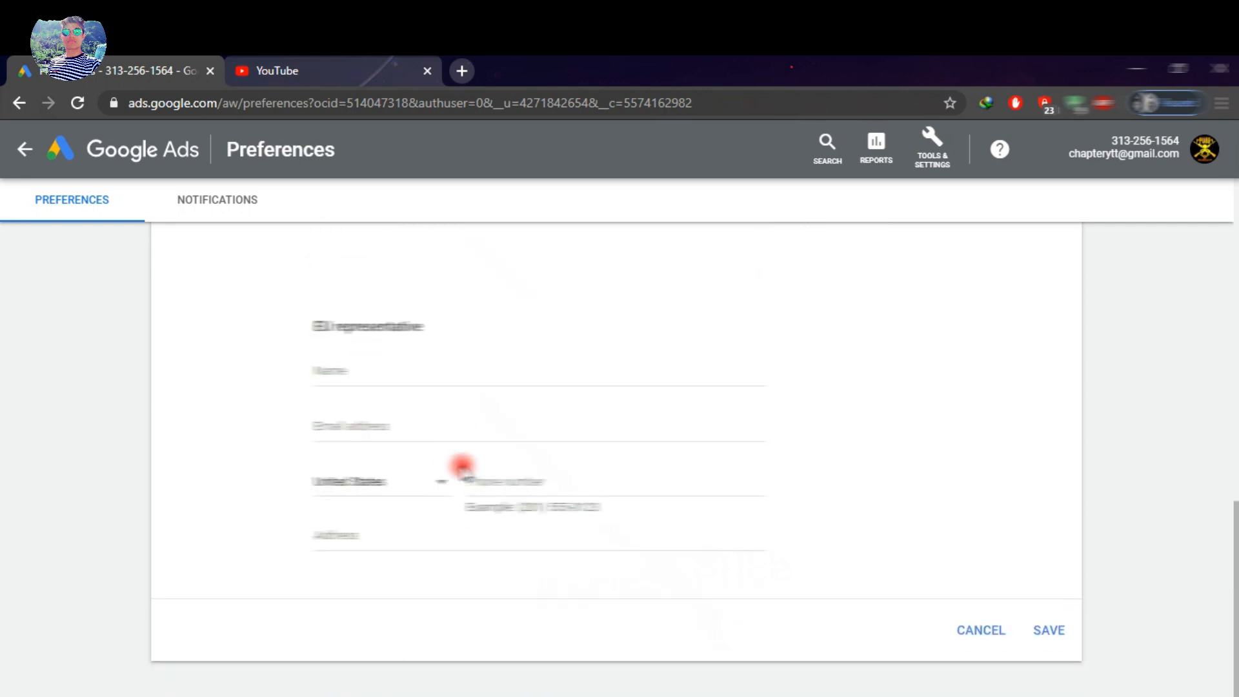
{"action": "left_click", "coordinate": [1031, 639]}
{"action": "scroll", "coordinate": [705, 539], "scroll_direction": "up", "scroll_amount": 4}
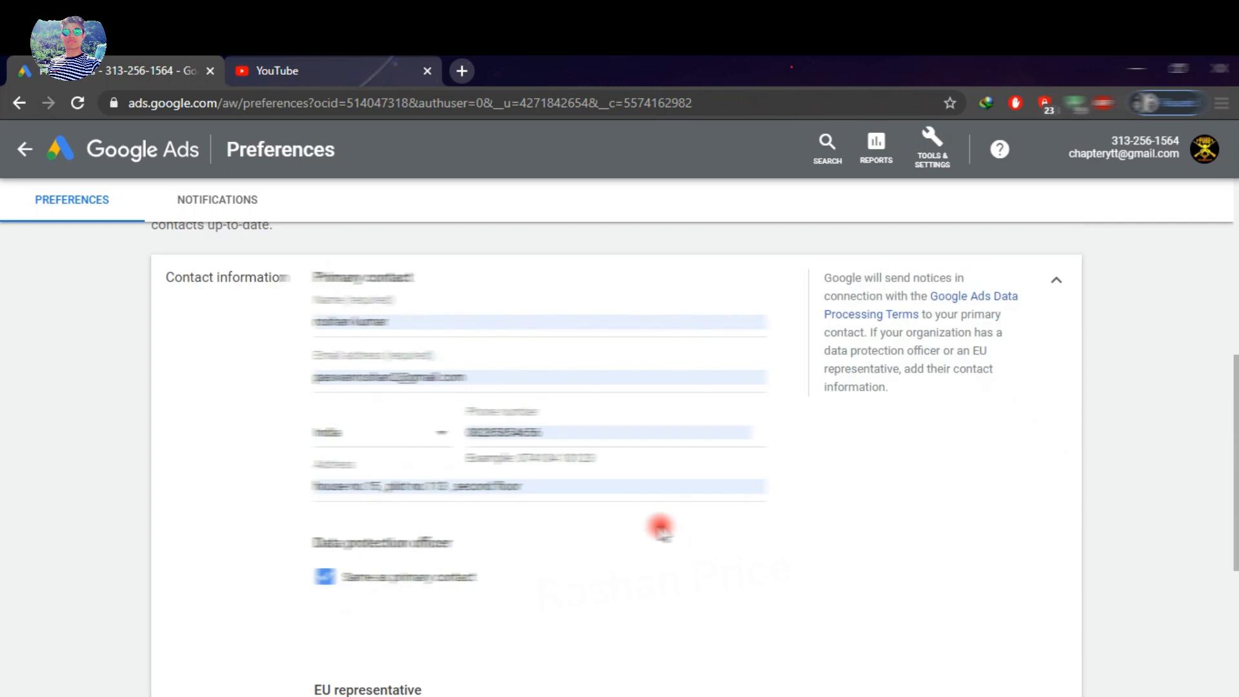
{"action": "left_click_drag", "start_coordinate": [476, 379], "coordinate": [255, 377]}
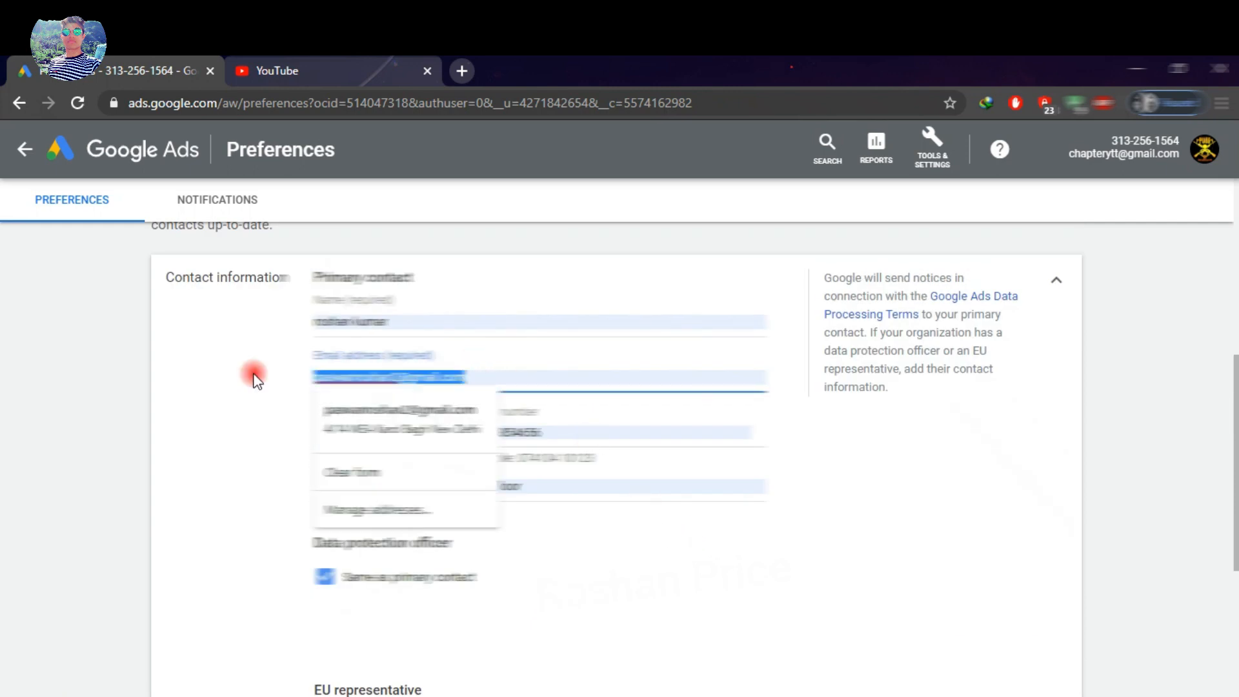
{"action": "left_click", "coordinate": [258, 380]}
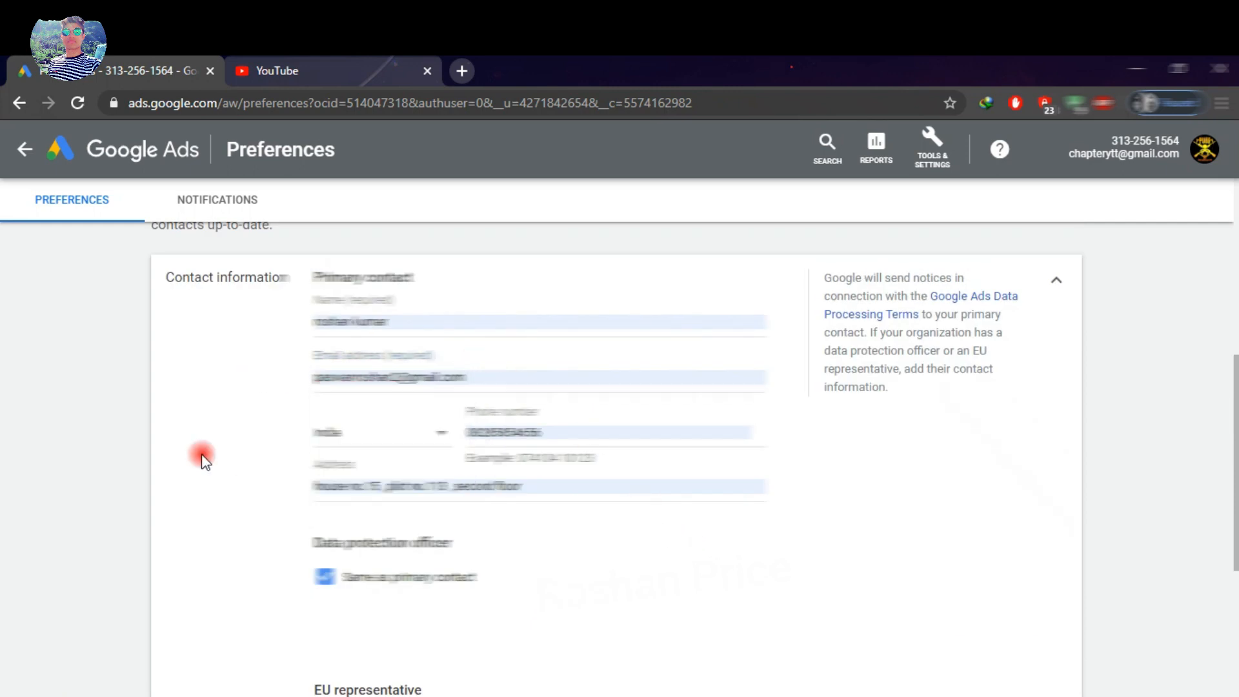
{"action": "scroll", "coordinate": [1001, 609], "scroll_direction": "down", "scroll_amount": 5}
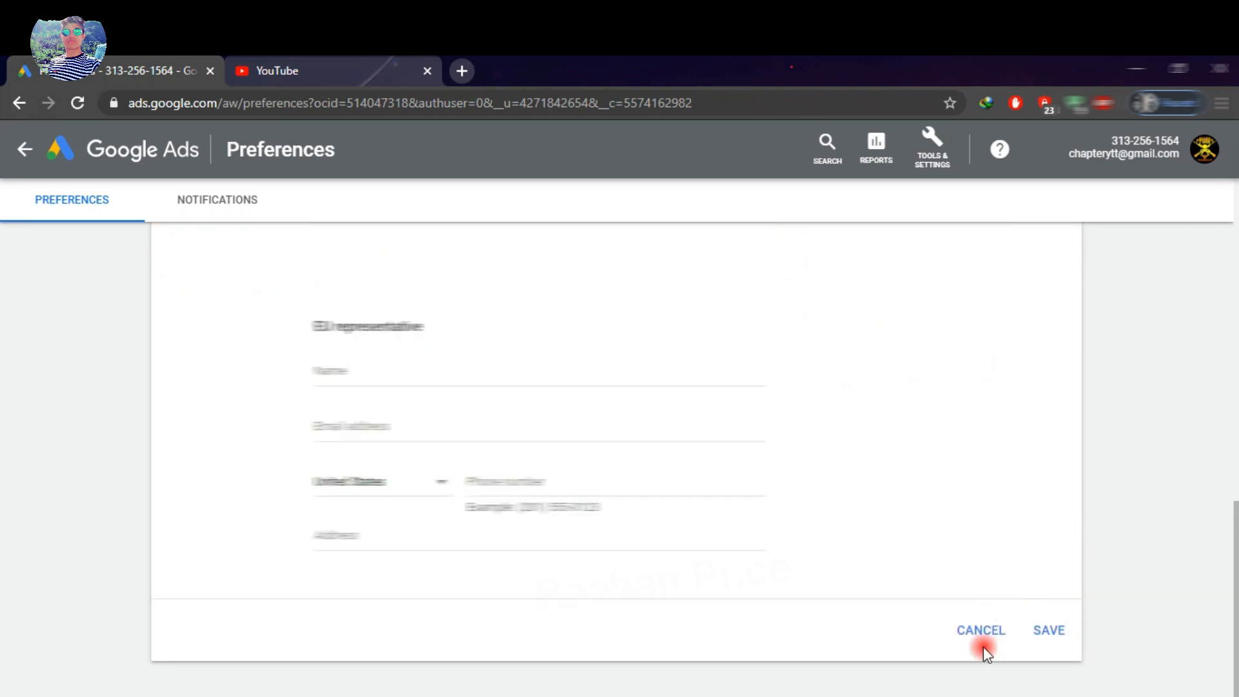
{"action": "left_click", "coordinate": [1058, 631]}
{"action": "scroll", "coordinate": [1006, 419], "scroll_direction": "up", "scroll_amount": 5}
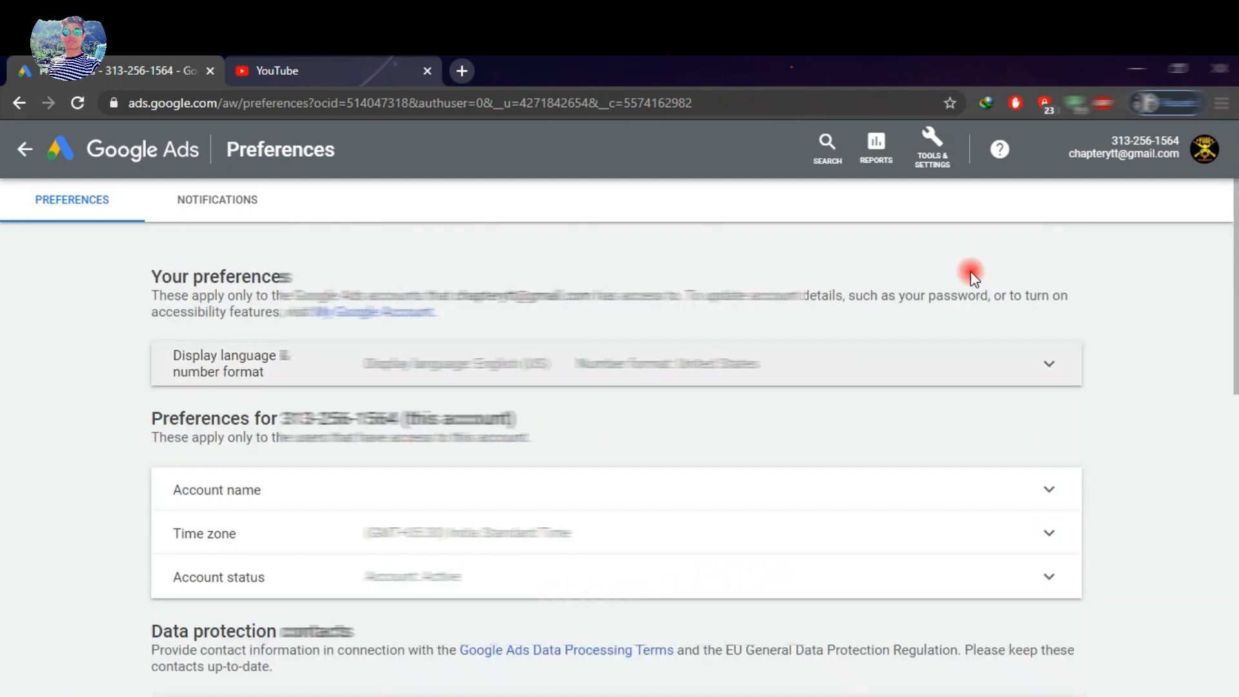
Open the account's billing setup and set the account type to Individual
{"action": "left_click", "coordinate": [937, 158]}
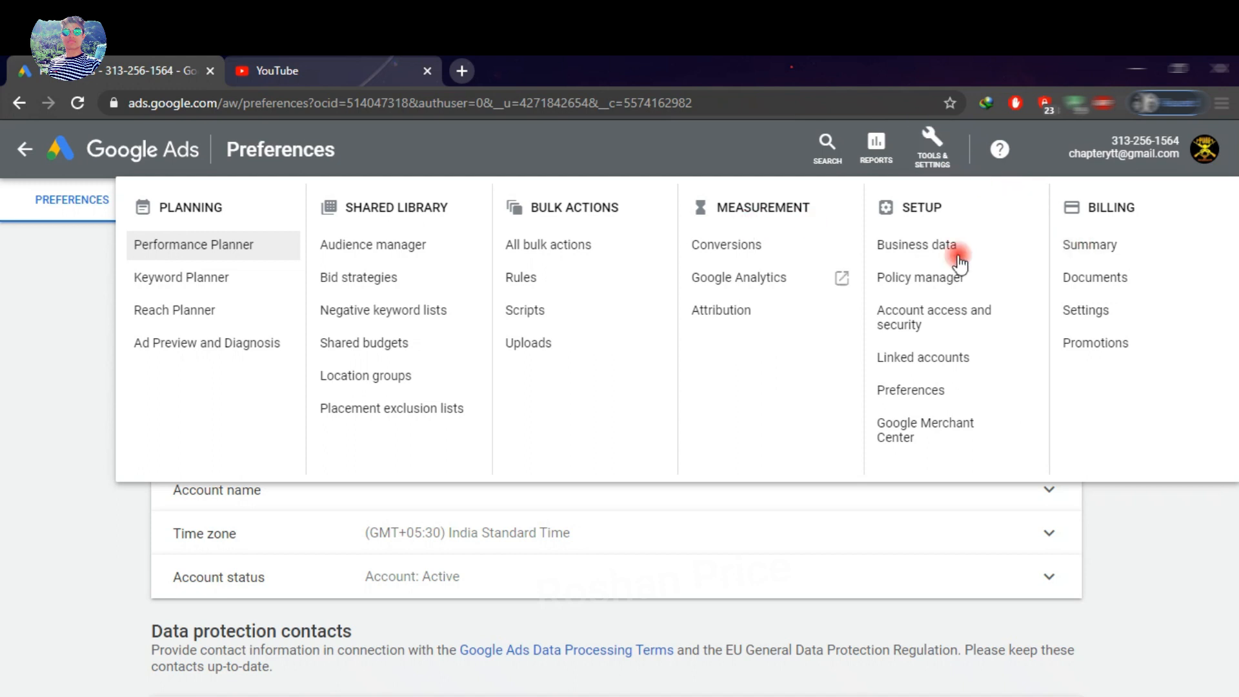
{"action": "left_click", "coordinate": [1093, 244]}
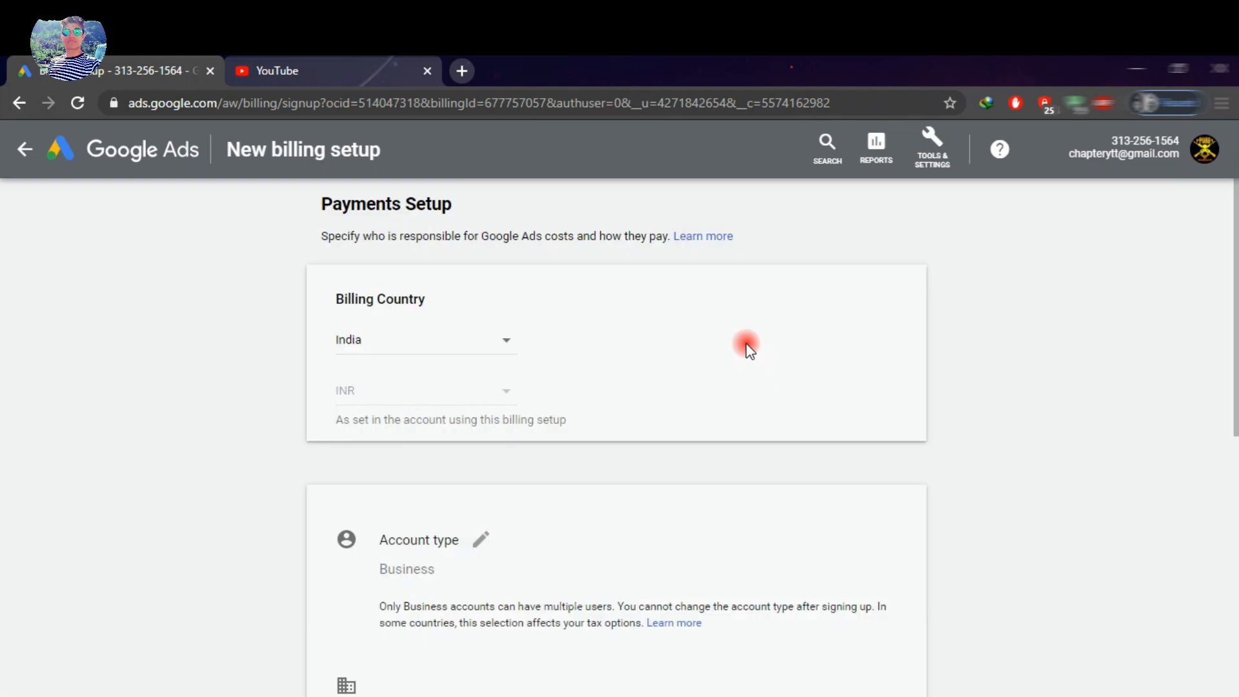
{"action": "scroll", "coordinate": [747, 349], "scroll_direction": "down", "scroll_amount": 1}
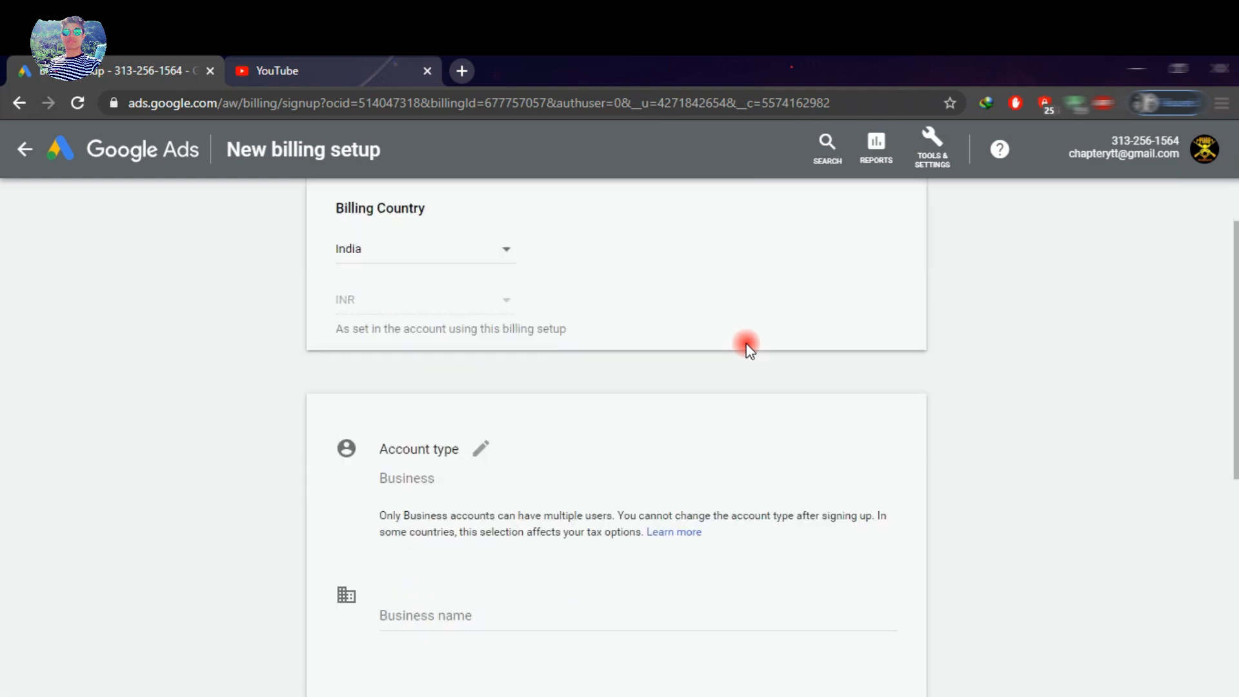
{"action": "left_click", "coordinate": [450, 483]}
{"action": "left_click", "coordinate": [451, 484]}
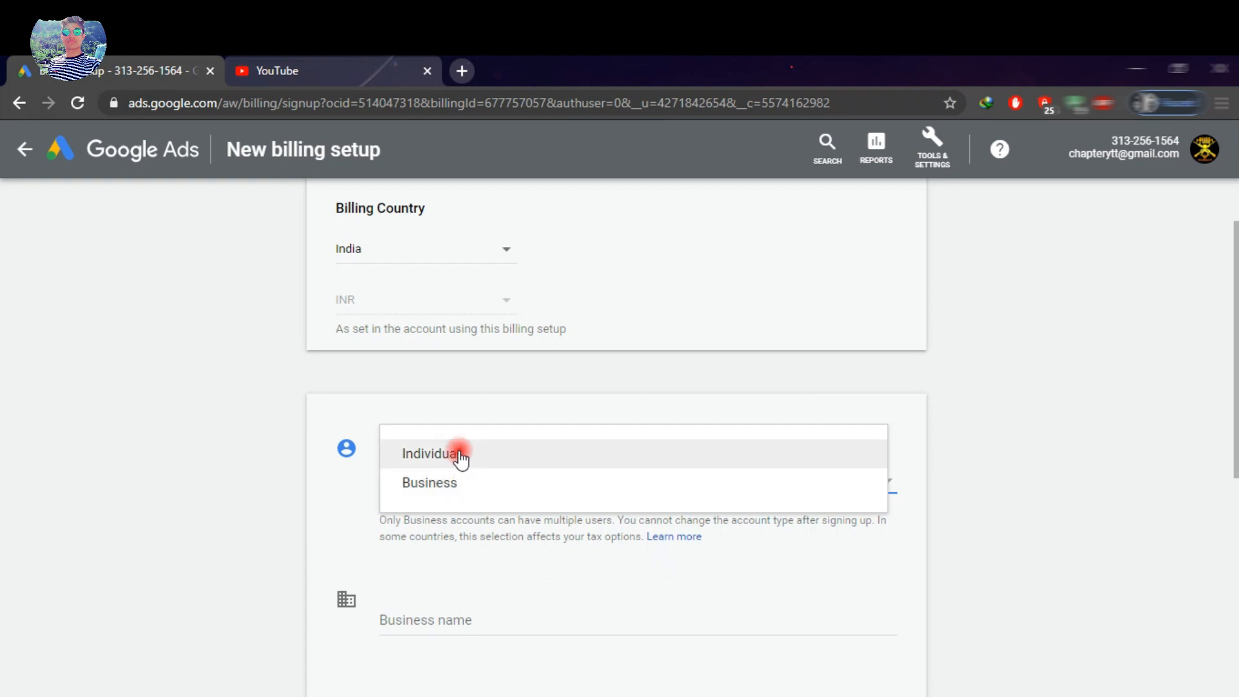
{"action": "left_click", "coordinate": [459, 455]}
Choose Money transfer as the payment method for the billing setup
{"action": "scroll", "coordinate": [459, 452], "scroll_direction": "down", "scroll_amount": 2}
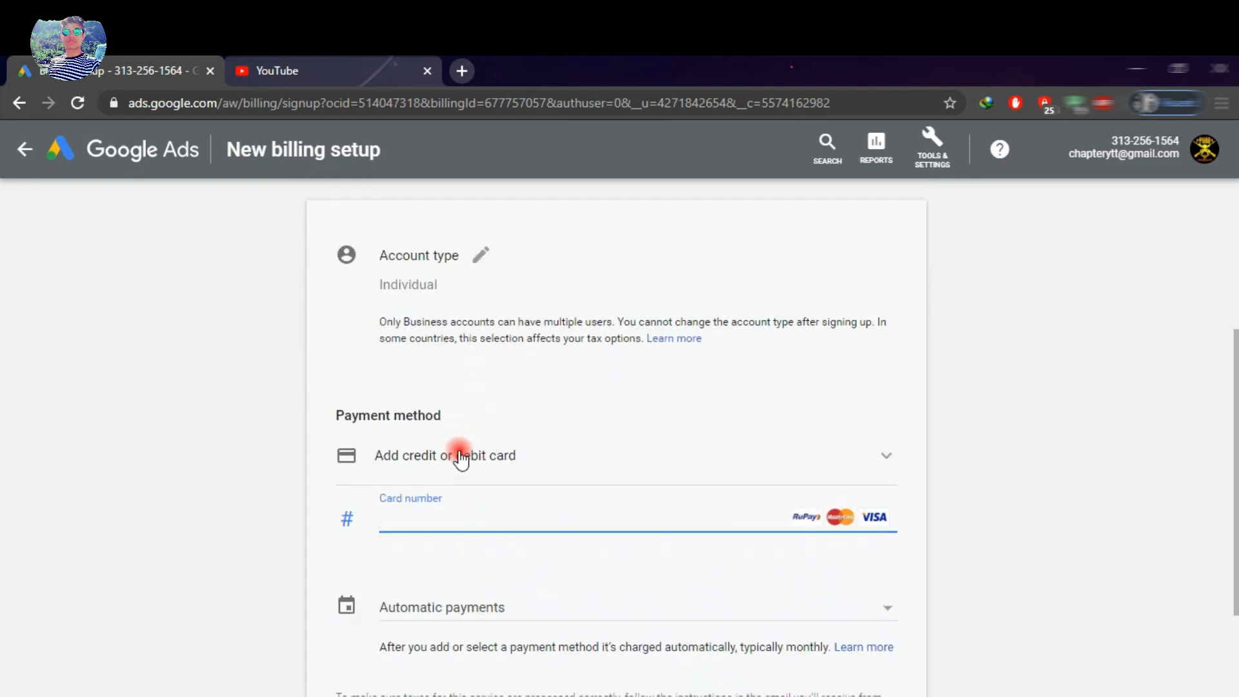
{"action": "left_click", "coordinate": [439, 464]}
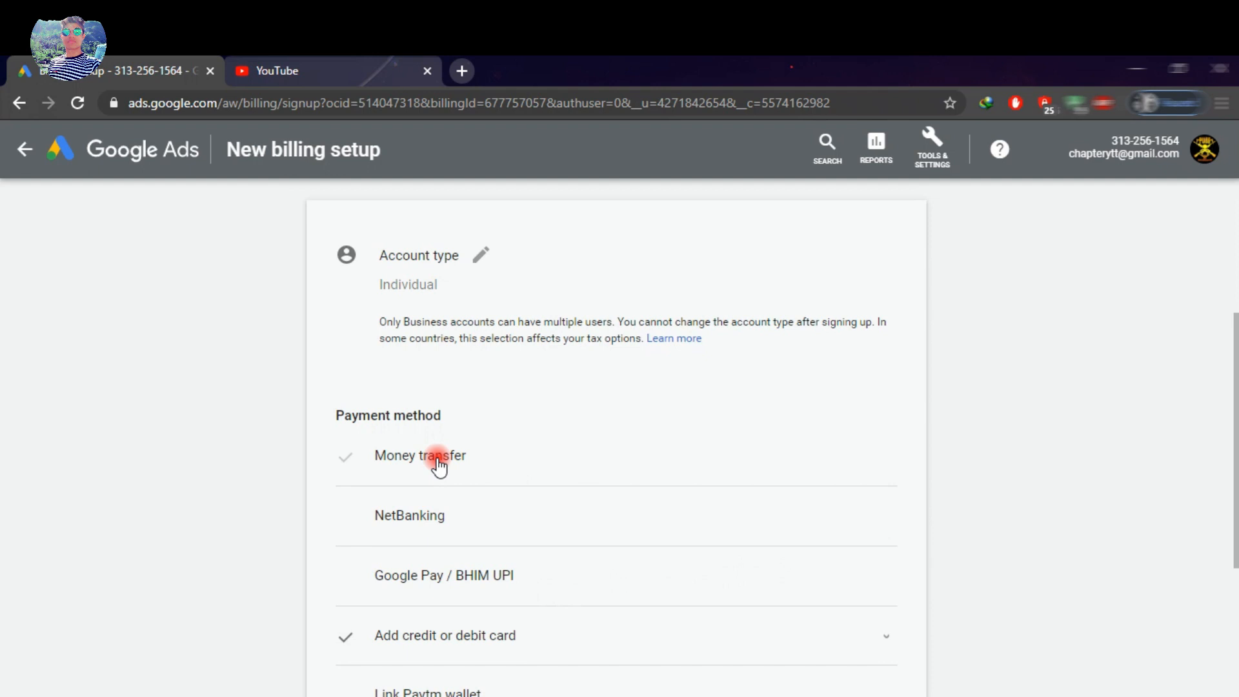
{"action": "scroll", "coordinate": [431, 343], "scroll_direction": "down", "scroll_amount": 1}
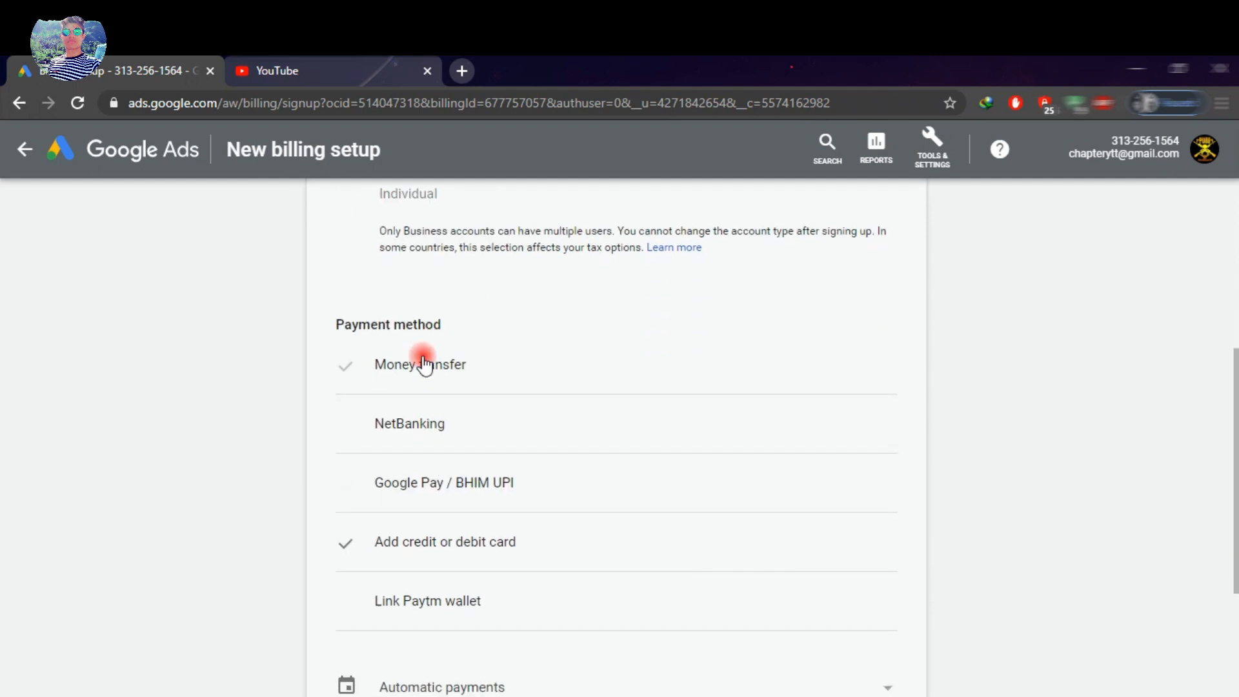
{"action": "left_click", "coordinate": [423, 364]}
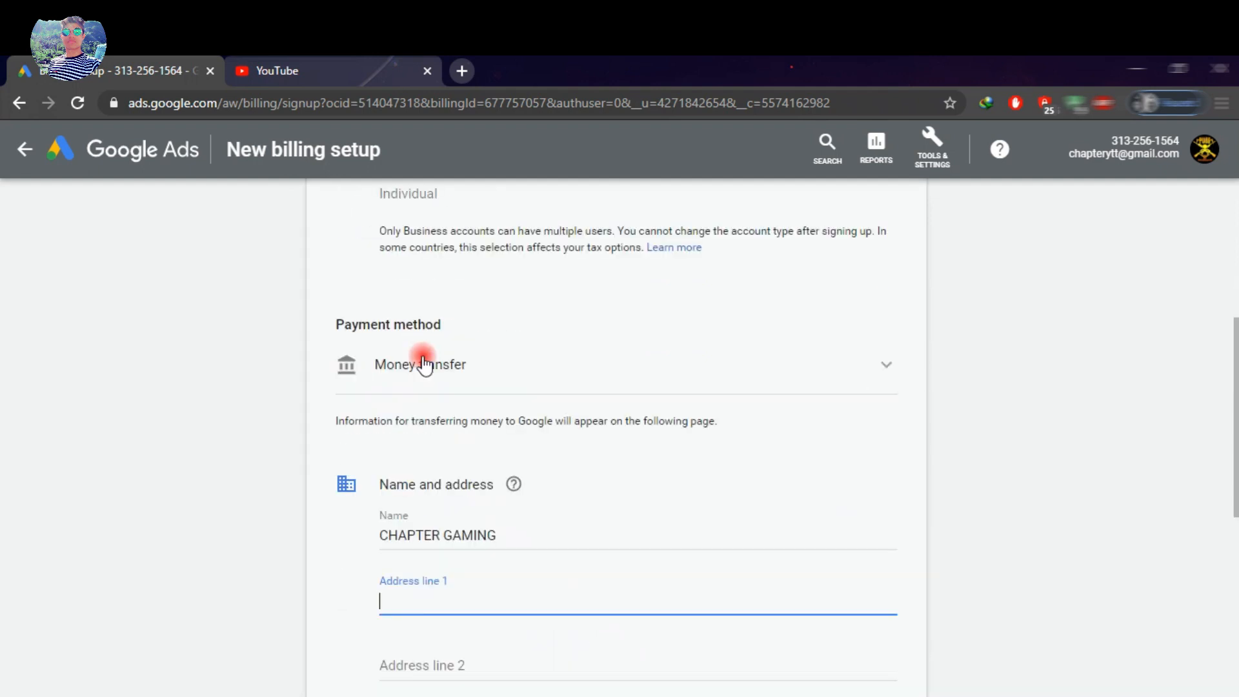
Replace the billing name with the account holder's name, filling in the city, postal code and state from the saved address suggestion
{"action": "scroll", "coordinate": [436, 382], "scroll_direction": "down", "scroll_amount": 3}
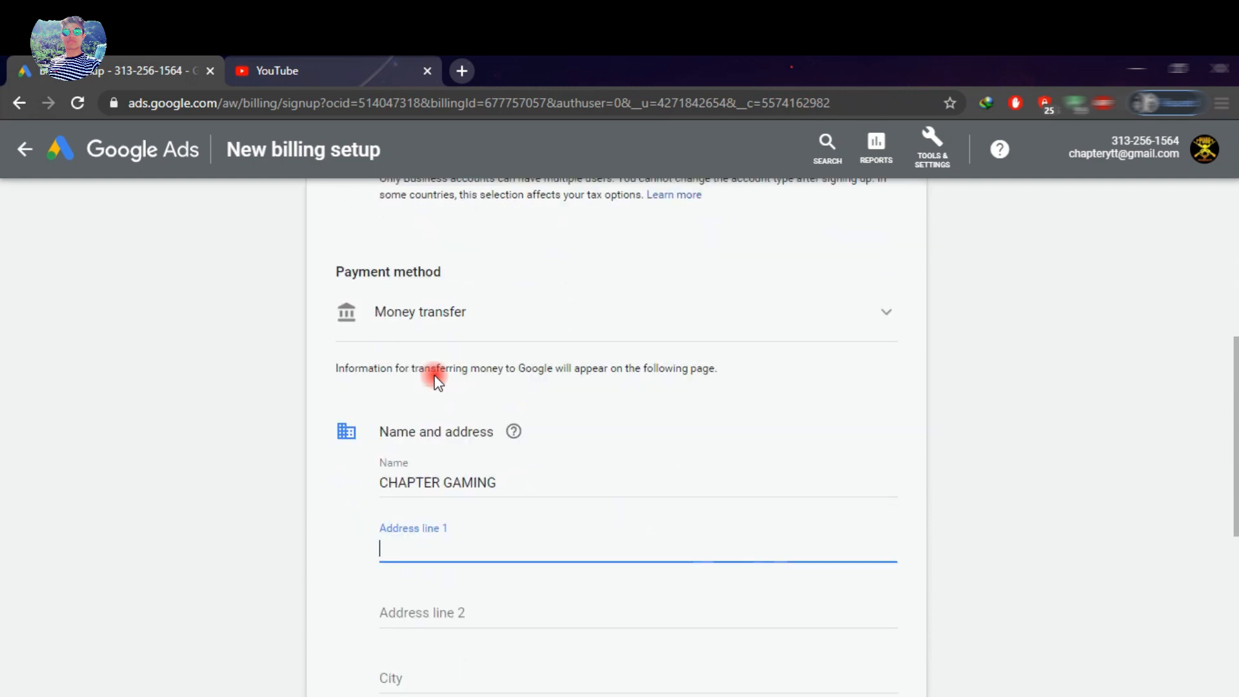
{"action": "left_click_drag", "start_coordinate": [526, 353], "coordinate": [362, 354]}
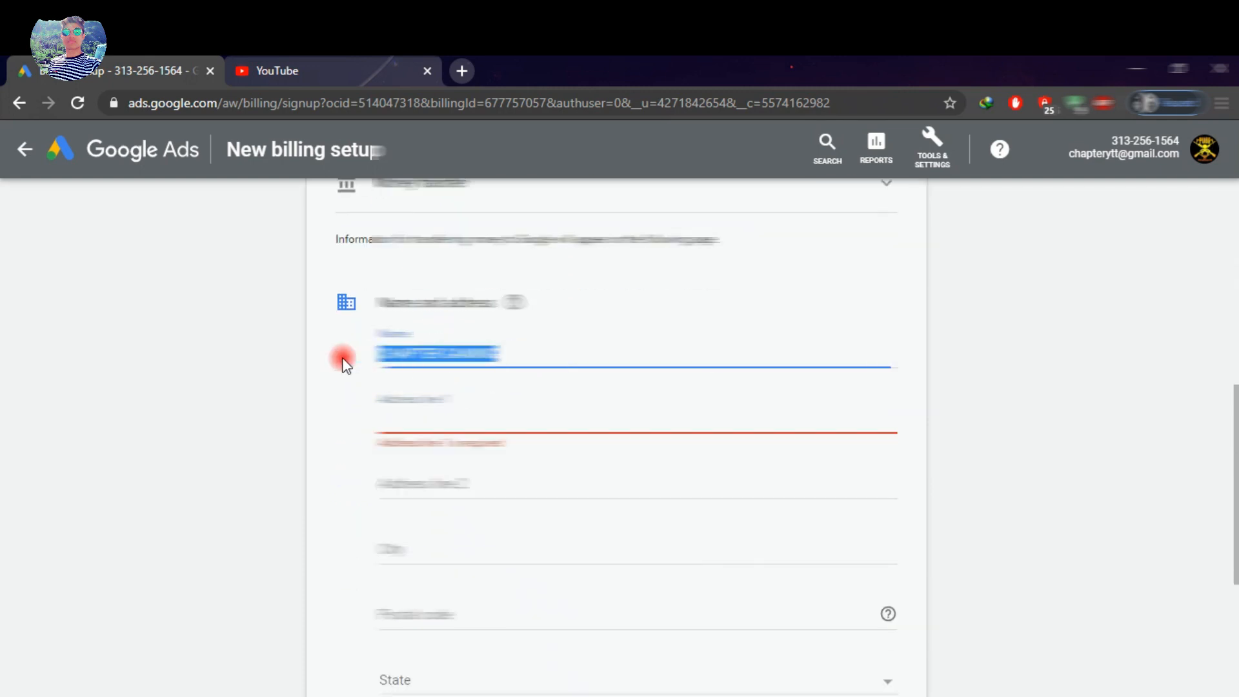
{"action": "type", "text": "M"}
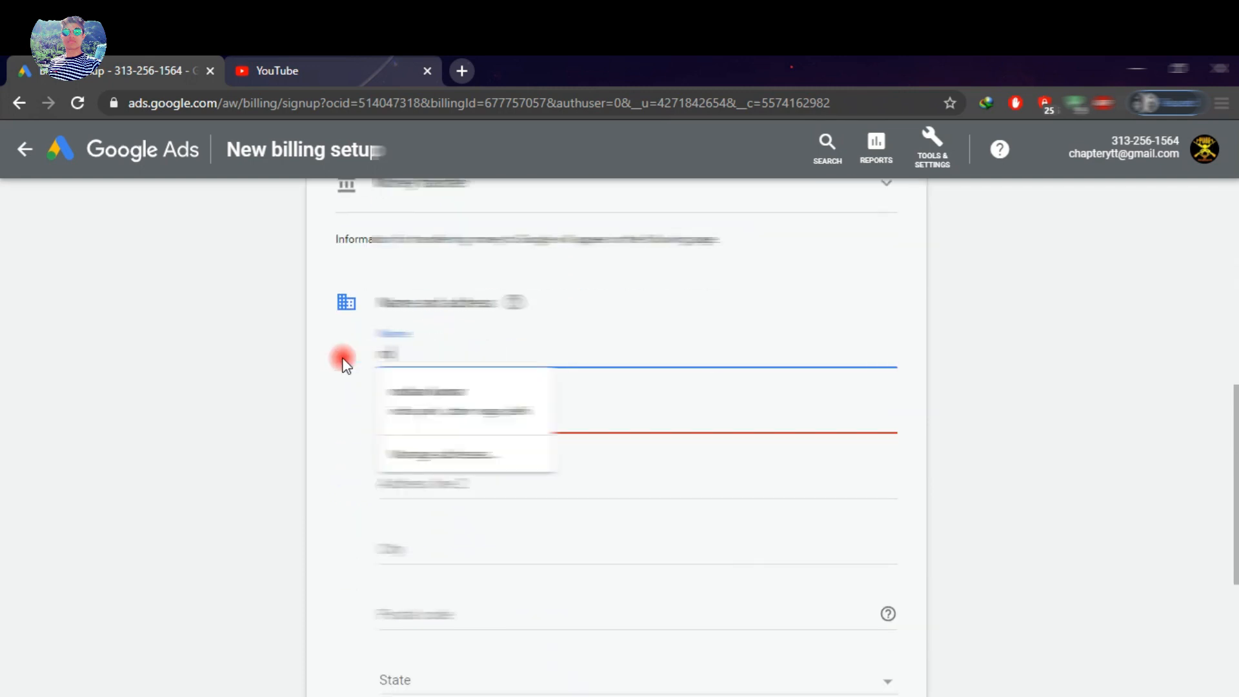
{"action": "key", "text": "BackSpace"}
{"action": "type", "text": "pa"}
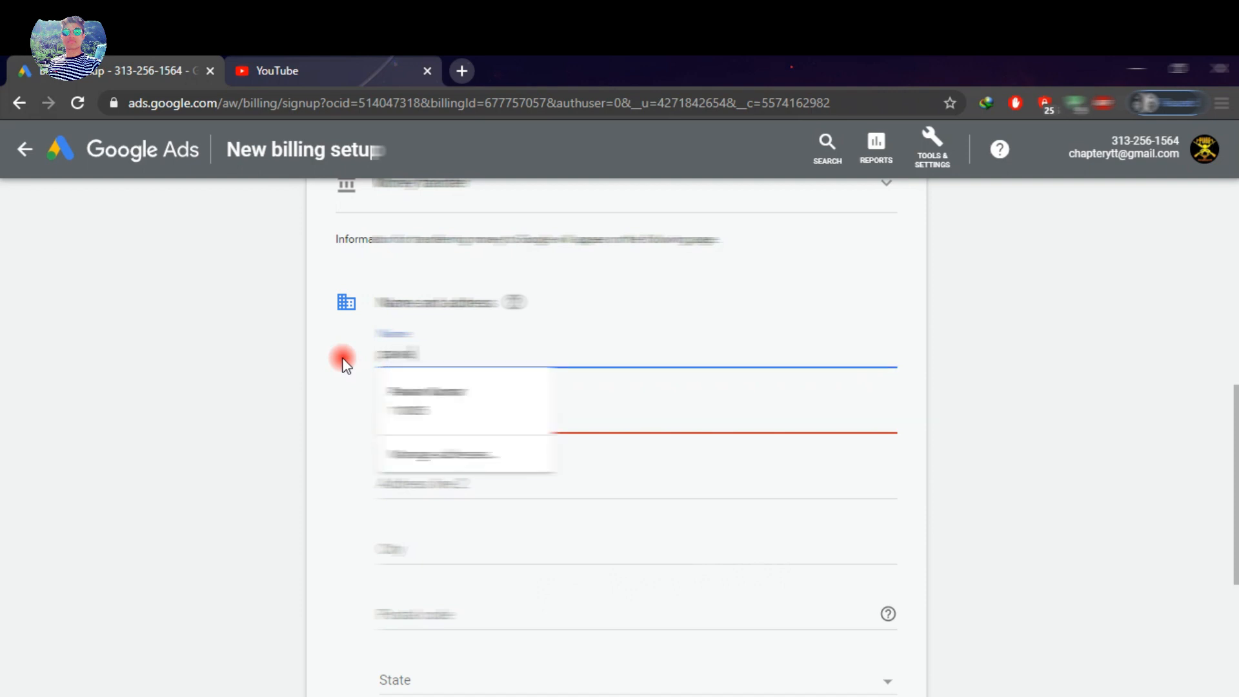
{"action": "left_click", "coordinate": [391, 393]}
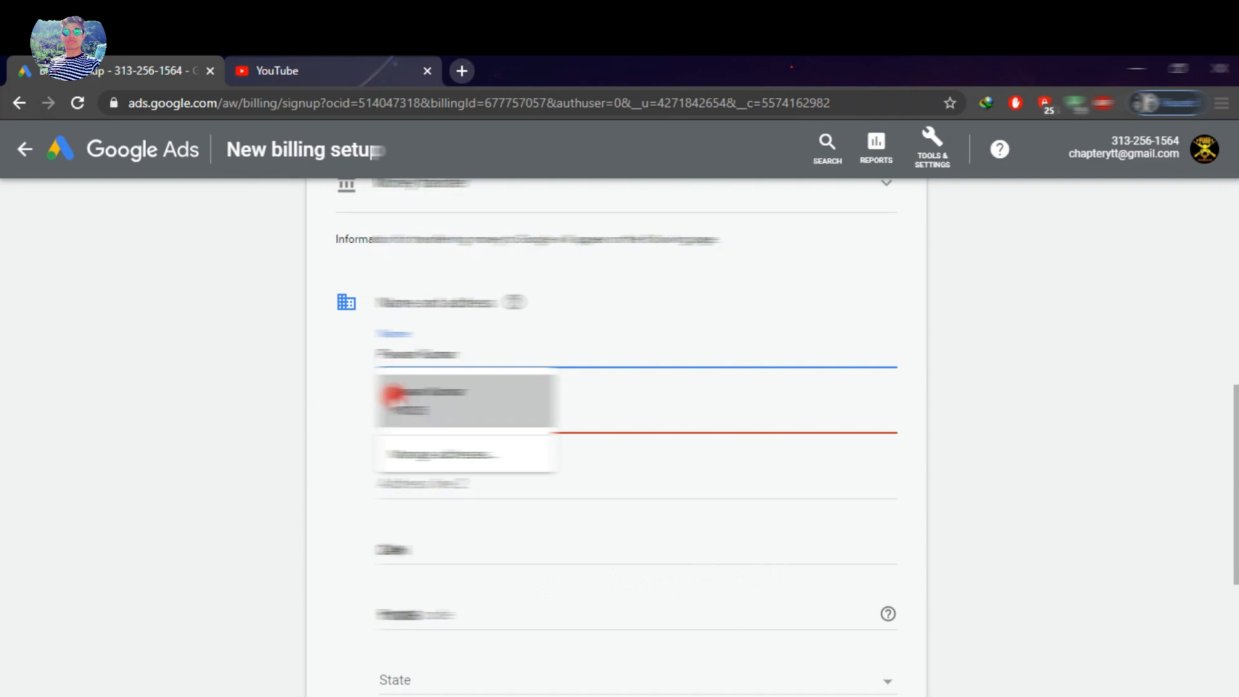
{"action": "scroll", "coordinate": [479, 526], "scroll_direction": "down", "scroll_amount": 2}
{"action": "scroll", "coordinate": [480, 528], "scroll_direction": "up", "scroll_amount": 1}
{"action": "scroll", "coordinate": [479, 528], "scroll_direction": "up", "scroll_amount": 1}
Enter the account holder's street address in Address line 1
{"action": "left_click", "coordinate": [460, 418]}
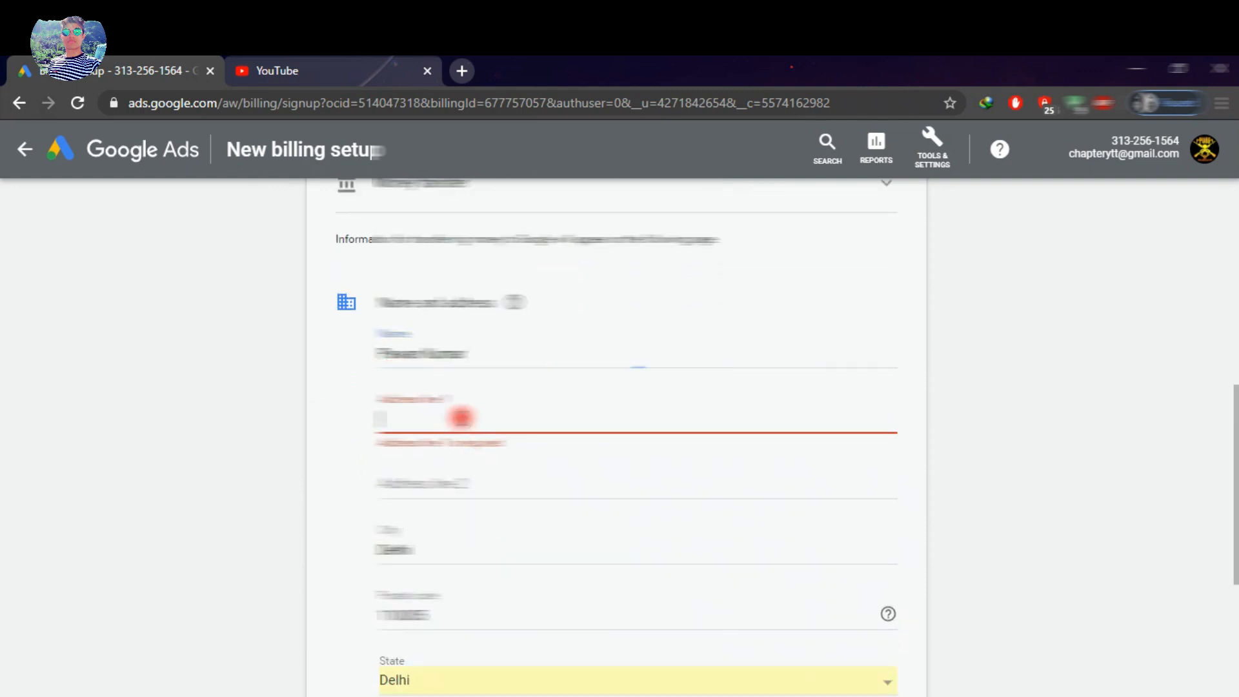
{"action": "type", "text": "44"}
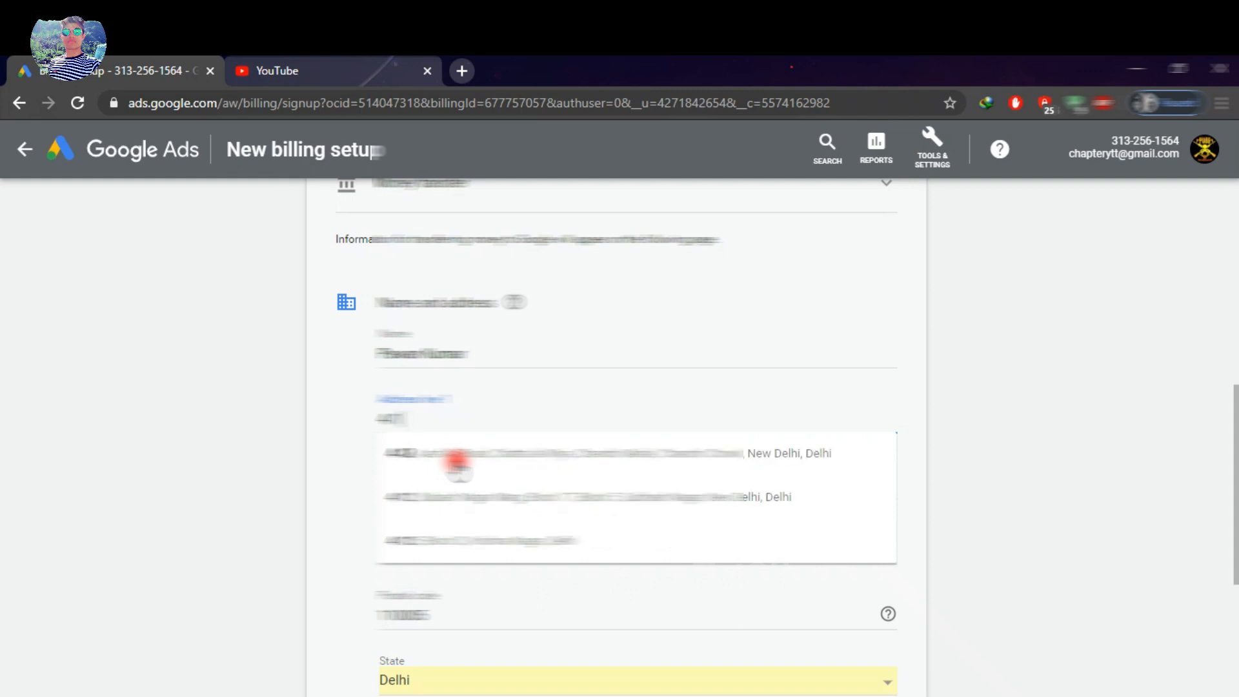
{"action": "type", "text": " A"}
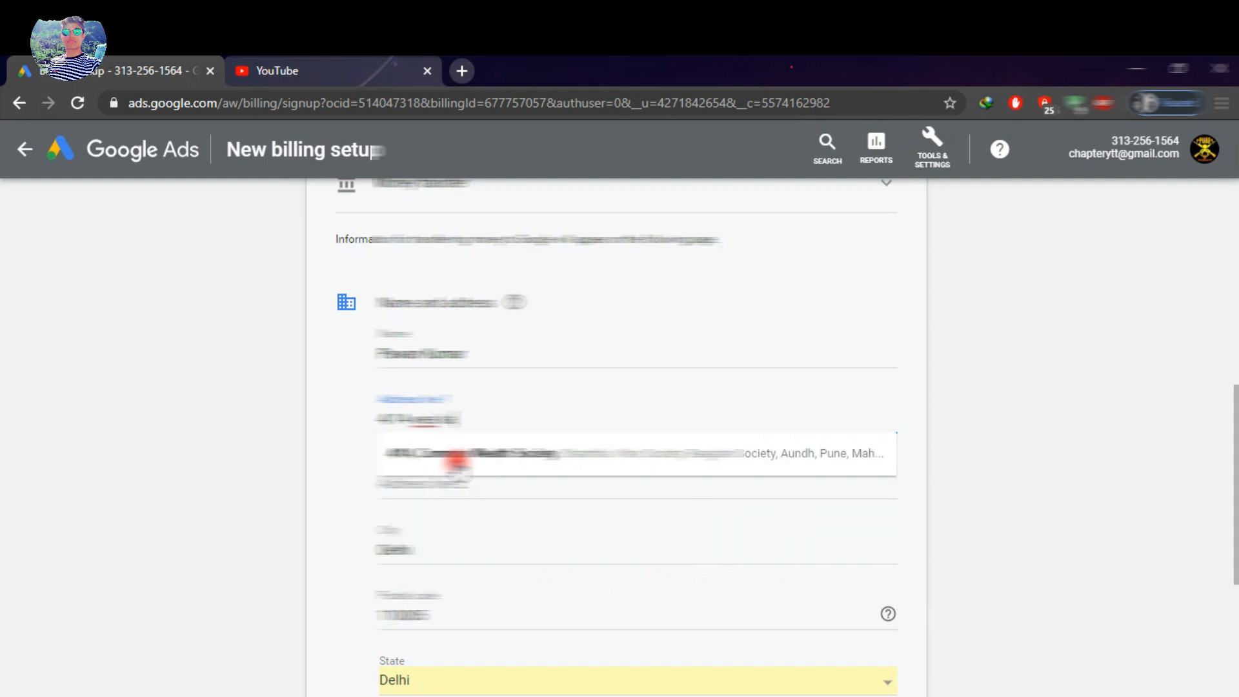
{"action": "type", "text": "r"}
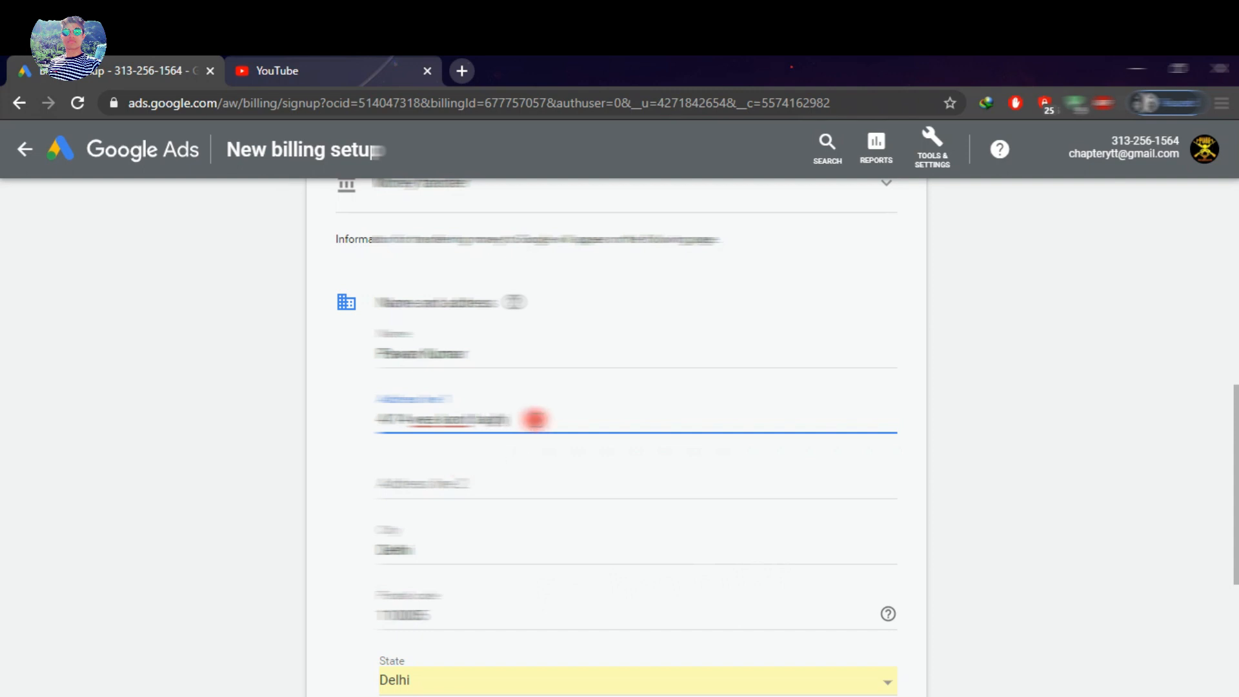
Accept the Google Ads terms and conditions and submit the billing setup with Manual payments kept as the payment setting
{"action": "scroll", "coordinate": [487, 476], "scroll_direction": "down", "scroll_amount": 4}
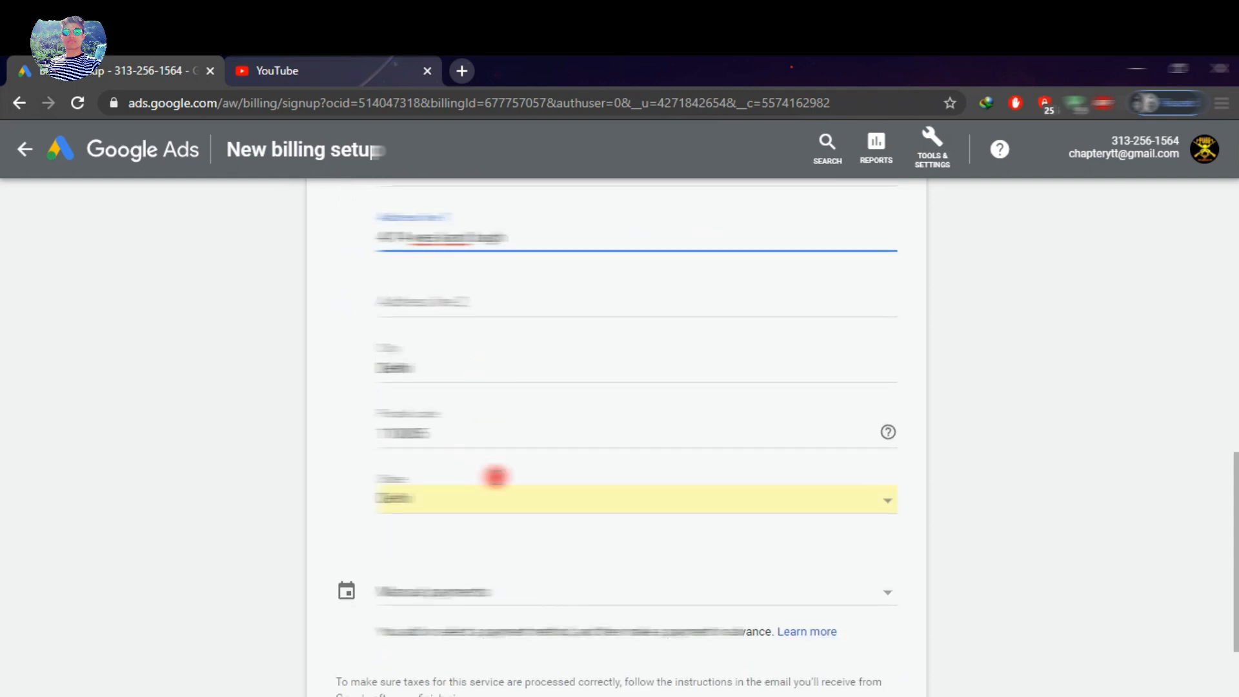
{"action": "scroll", "coordinate": [496, 477], "scroll_direction": "down", "scroll_amount": 1}
{"action": "left_click", "coordinate": [343, 556]}
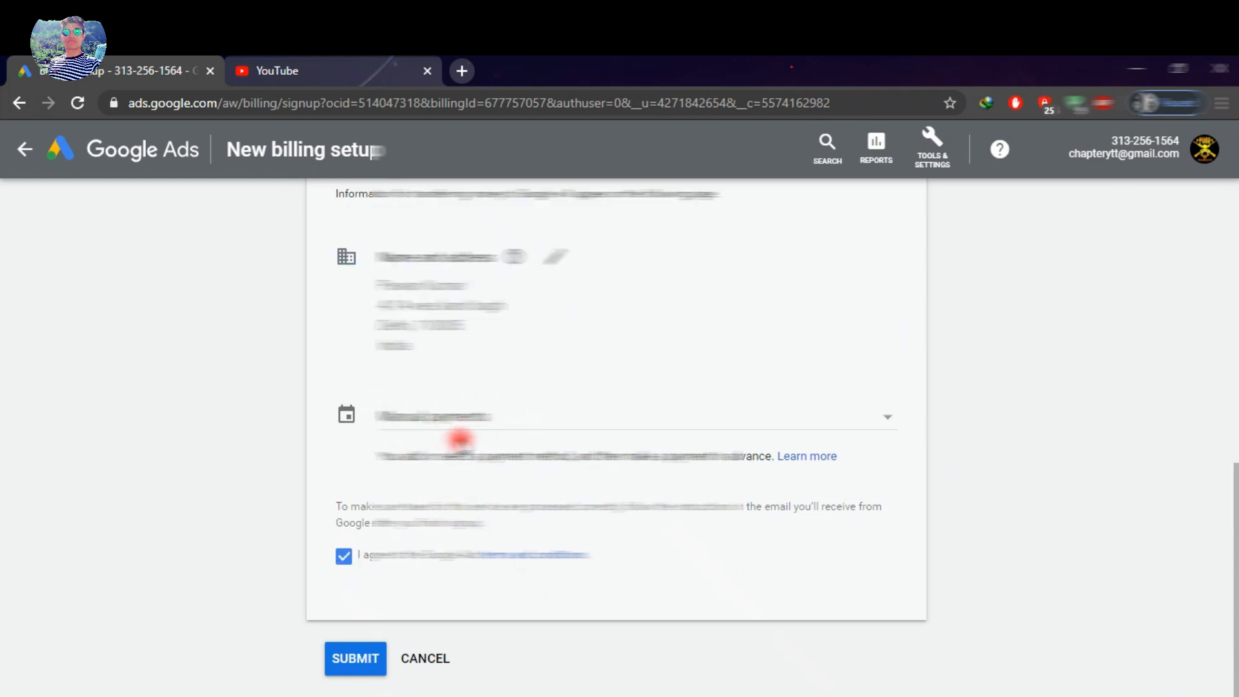
{"action": "left_click", "coordinate": [886, 418]}
{"action": "left_click", "coordinate": [888, 414]}
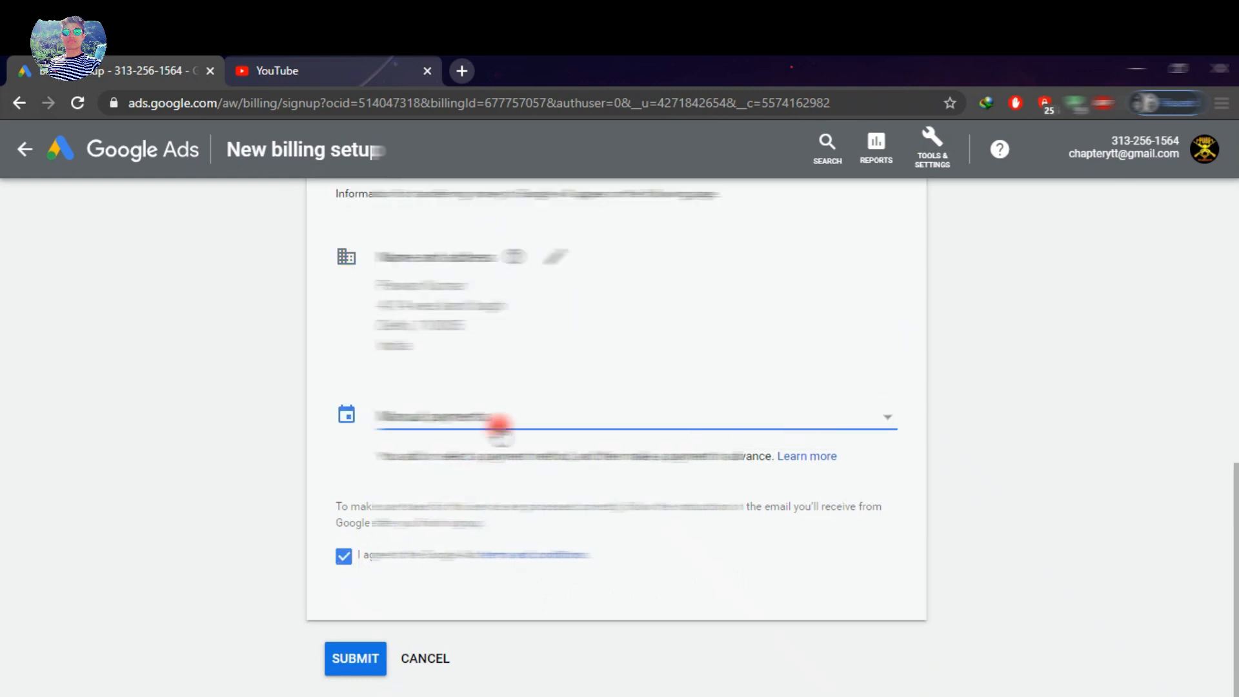
{"action": "left_click", "coordinate": [359, 657]}
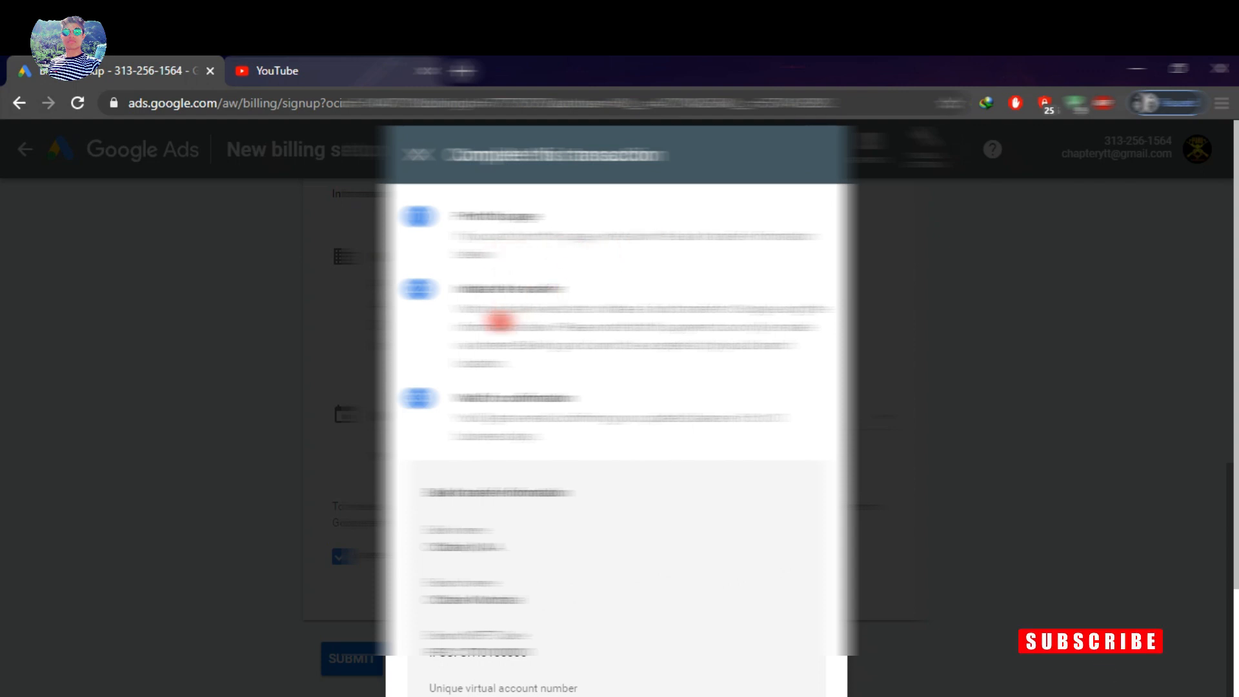
Go through the bank transfer information for the money transfer and complete the transaction without printing it
{"action": "scroll", "coordinate": [561, 400], "scroll_direction": "down", "scroll_amount": 2}
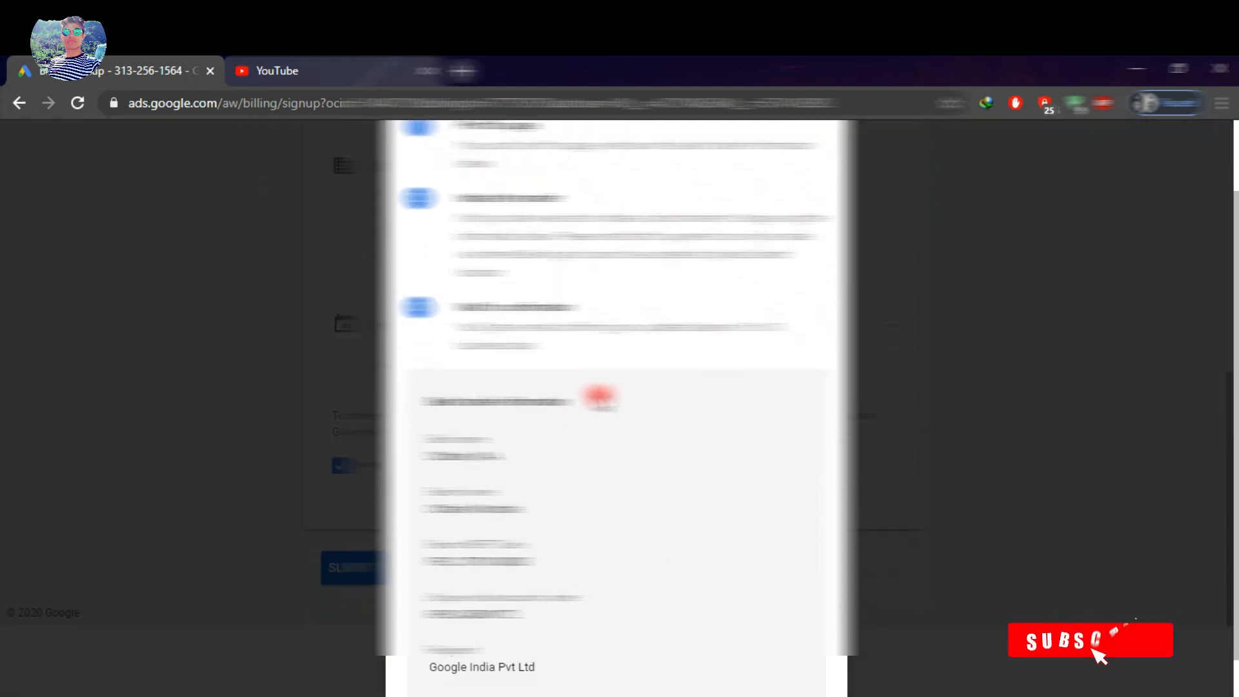
{"action": "scroll", "coordinate": [593, 394], "scroll_direction": "down", "scroll_amount": 1}
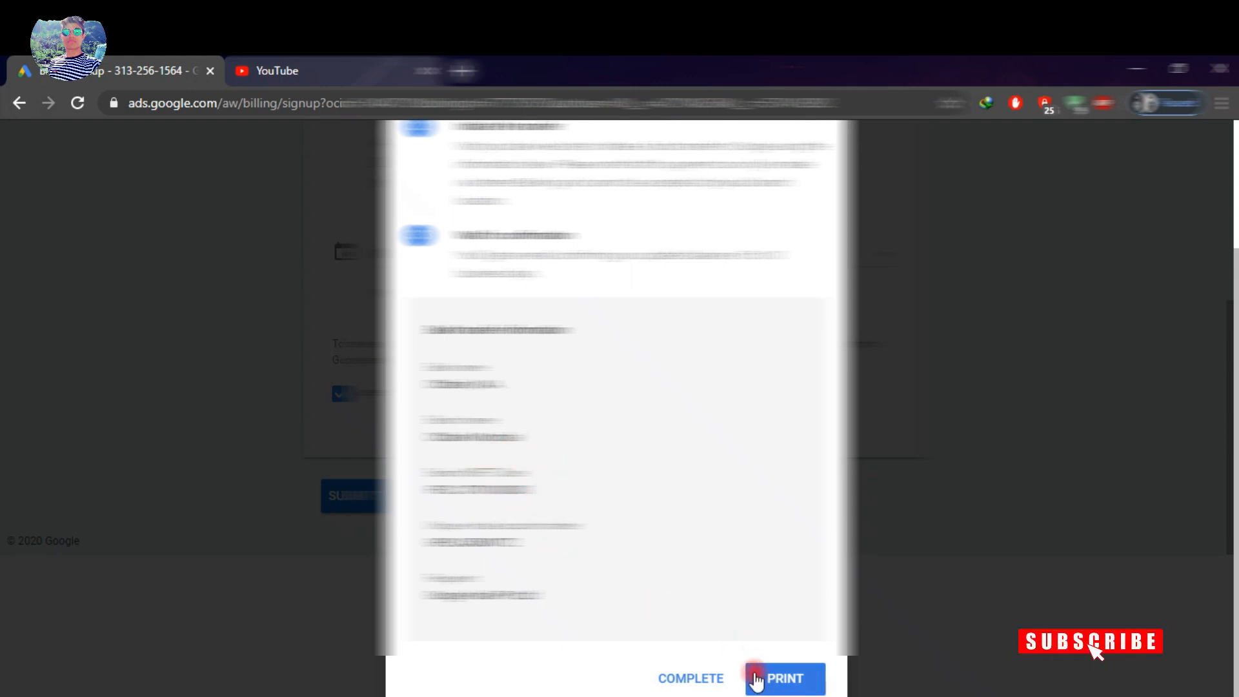
{"action": "left_click", "coordinate": [700, 678]}
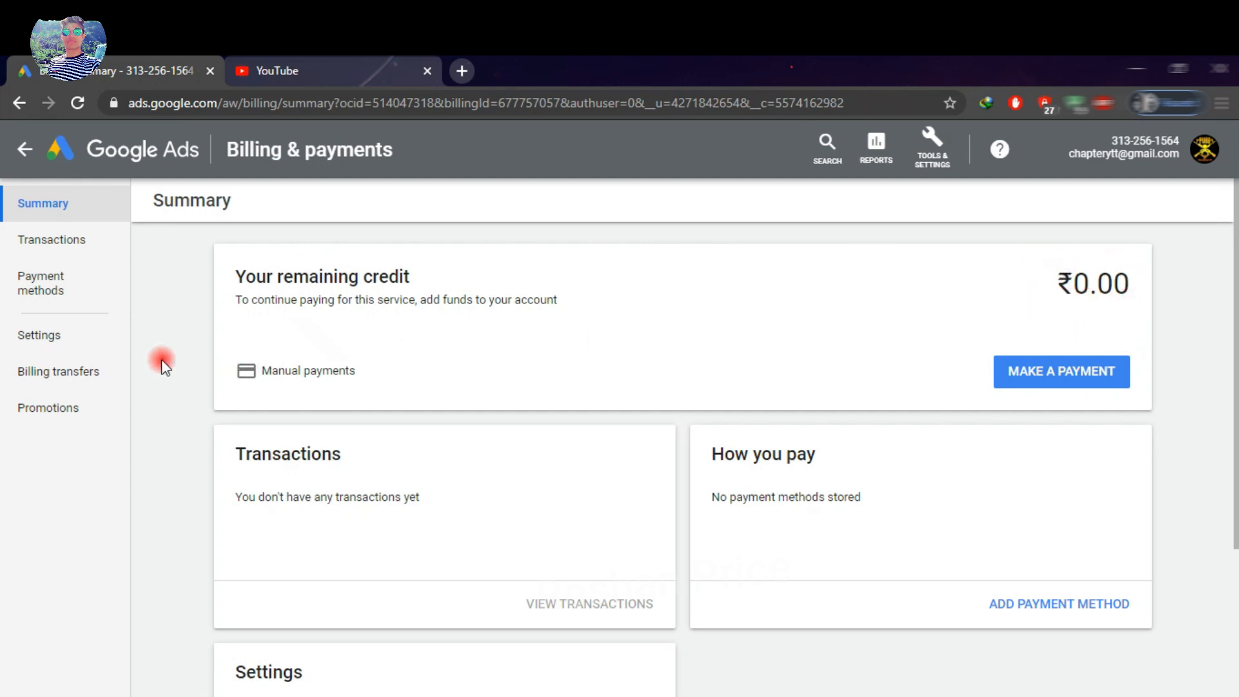
Open the billing settings and inspect the editable India tax info in the payments profile, including the optional tax number fields
{"action": "left_click", "coordinate": [79, 341]}
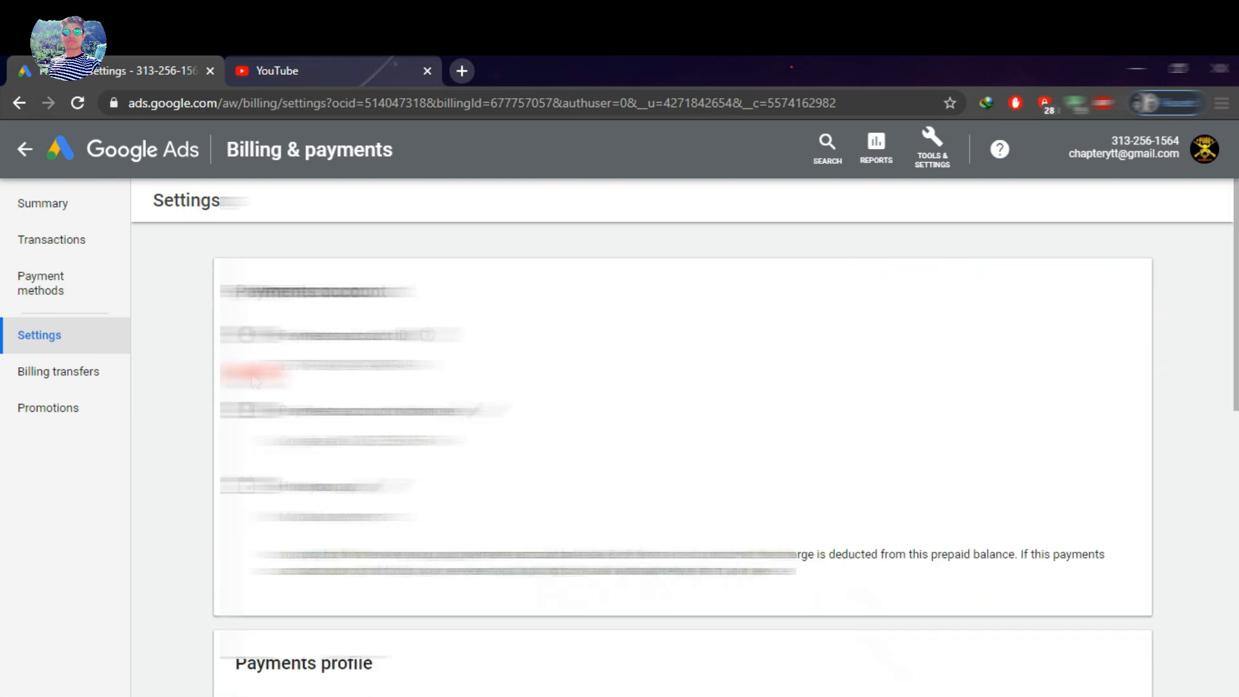
{"action": "scroll", "coordinate": [253, 381], "scroll_direction": "down", "scroll_amount": 5}
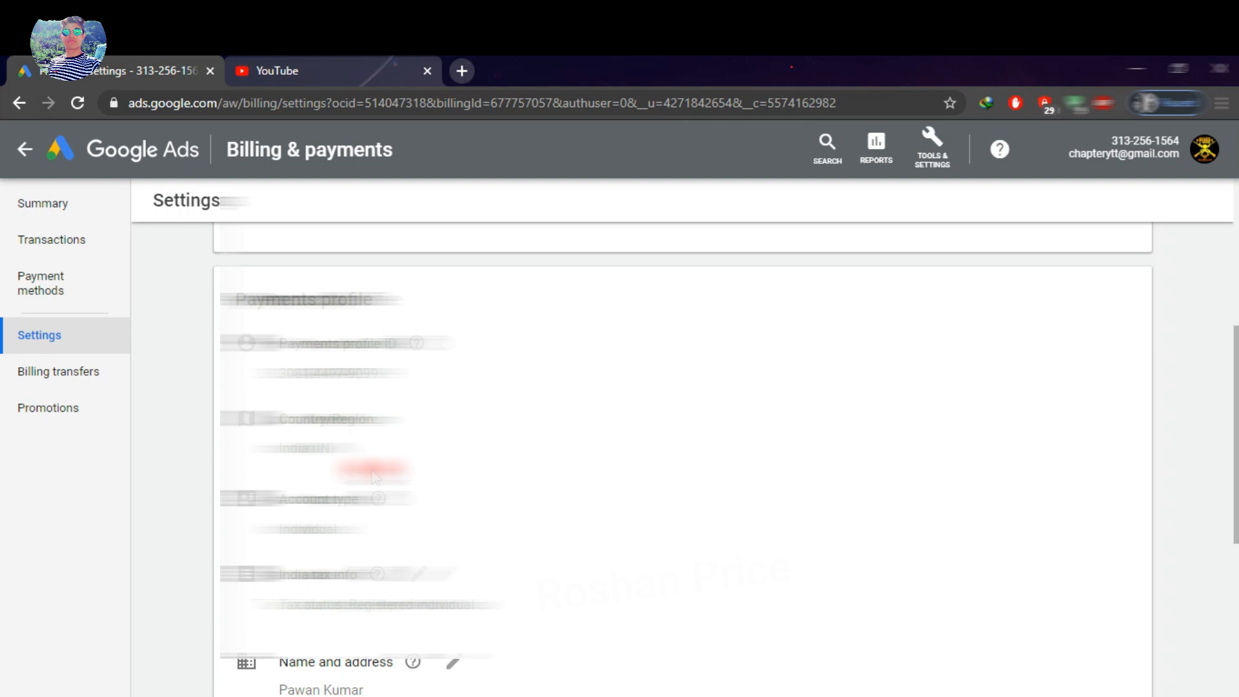
{"action": "scroll", "coordinate": [340, 544], "scroll_direction": "down", "scroll_amount": 3}
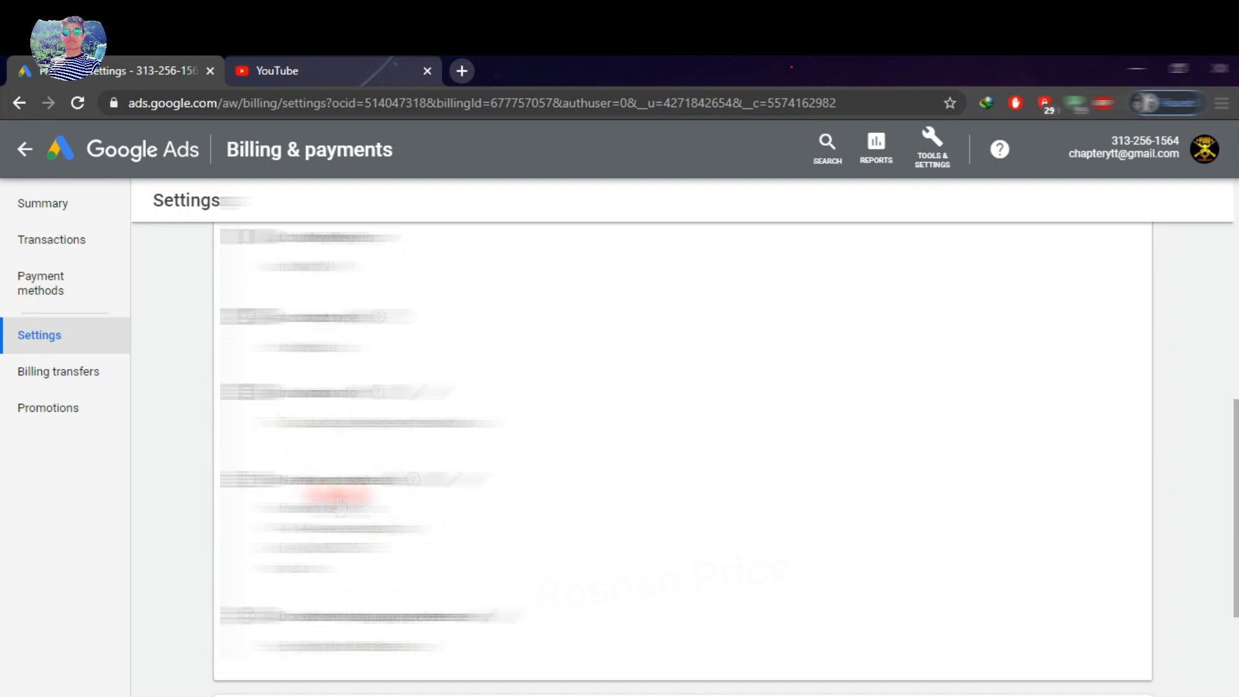
{"action": "scroll", "coordinate": [340, 456], "scroll_direction": "up", "scroll_amount": 1}
{"action": "left_click", "coordinate": [342, 521]}
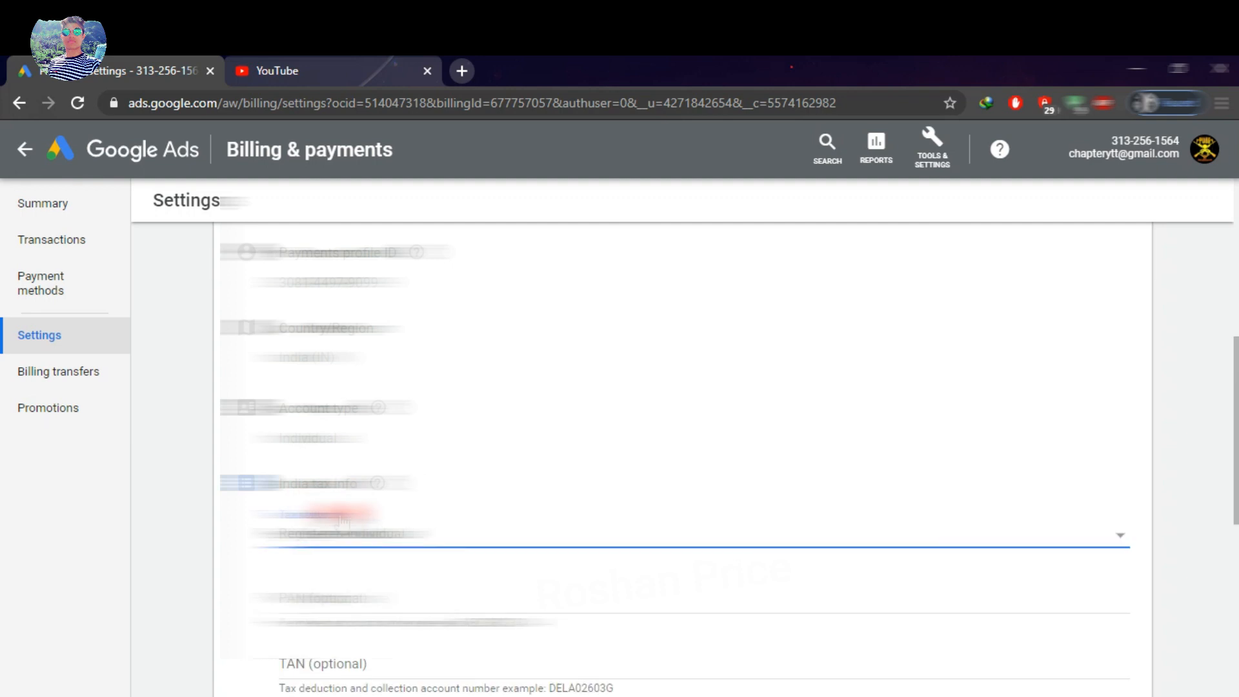
{"action": "scroll", "coordinate": [344, 516], "scroll_direction": "down", "scroll_amount": 1}
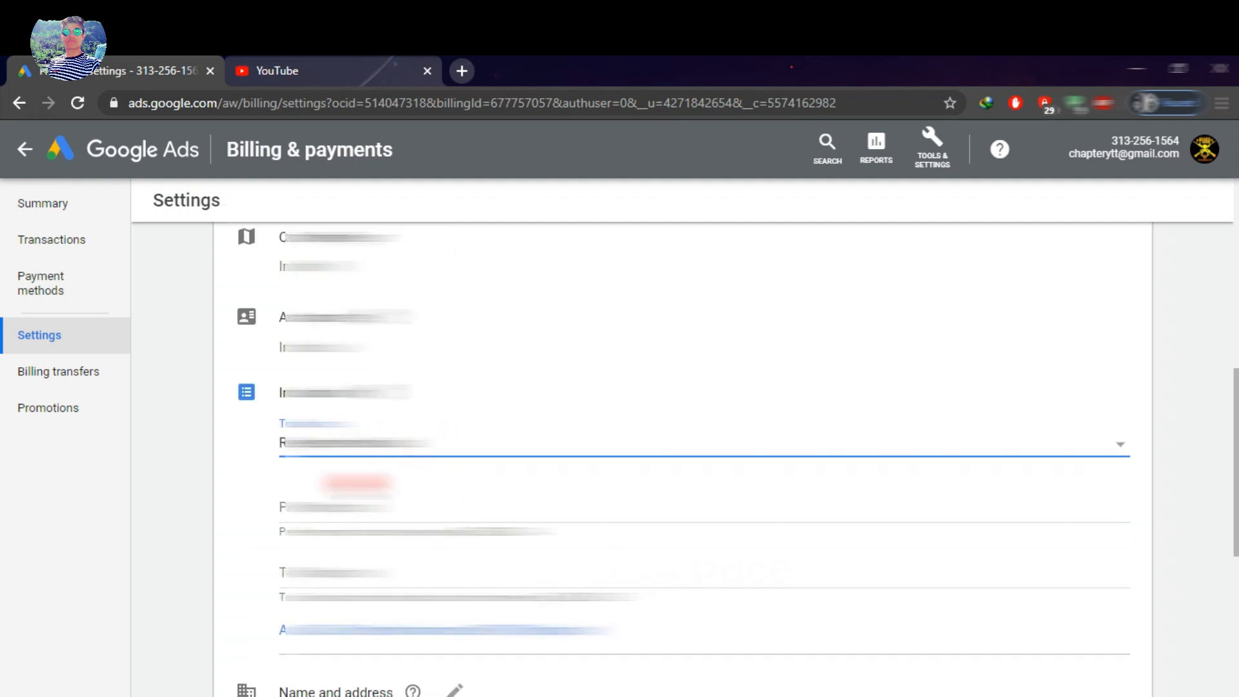
{"action": "left_click", "coordinate": [359, 514]}
{"action": "left_click", "coordinate": [234, 488]}
Examine the remaining payments profile settings from the India tax info down to the end of the page
{"action": "scroll", "coordinate": [366, 498], "scroll_direction": "down", "scroll_amount": 1}
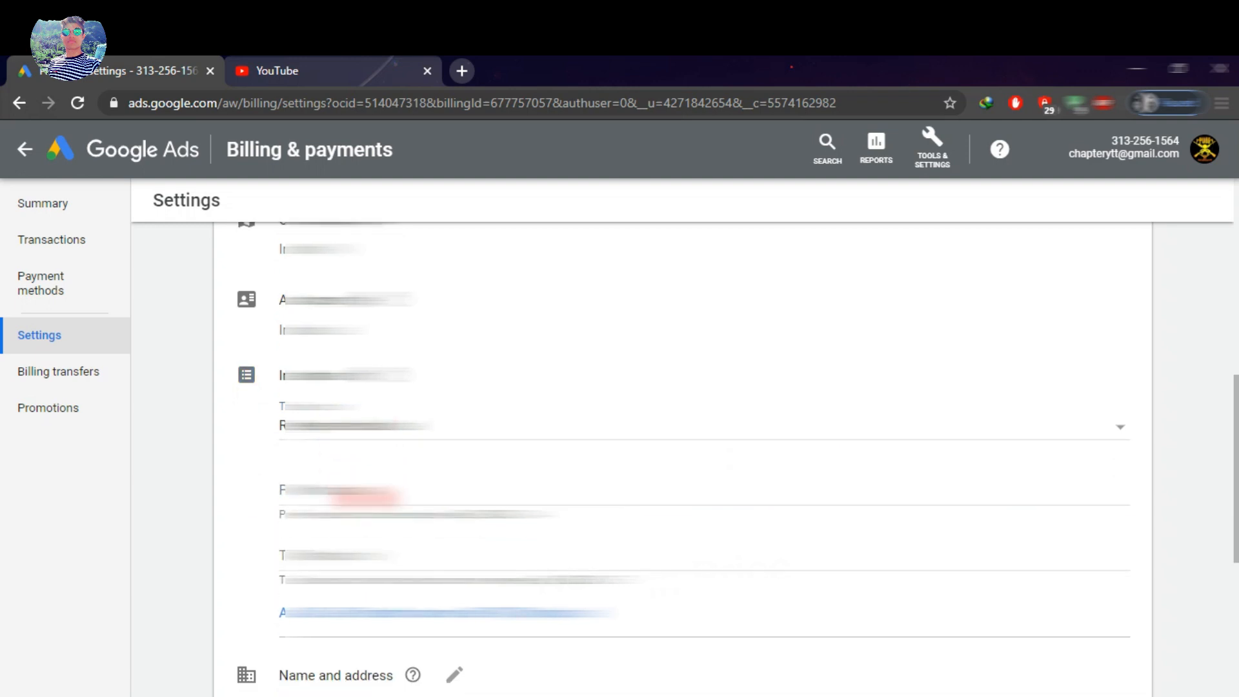
{"action": "scroll", "coordinate": [366, 495], "scroll_direction": "down", "scroll_amount": 1}
{"action": "scroll", "coordinate": [358, 423], "scroll_direction": "down", "scroll_amount": 2}
{"action": "scroll", "coordinate": [358, 422], "scroll_direction": "up", "scroll_amount": 1}
{"action": "scroll", "coordinate": [358, 423], "scroll_direction": "down", "scroll_amount": 4}
{"action": "scroll", "coordinate": [682, 459], "scroll_direction": "down", "scroll_amount": 1}
{"action": "scroll", "coordinate": [682, 459], "scroll_direction": "up", "scroll_amount": 8}
{"action": "scroll", "coordinate": [682, 459], "scroll_direction": "up", "scroll_amount": 7}
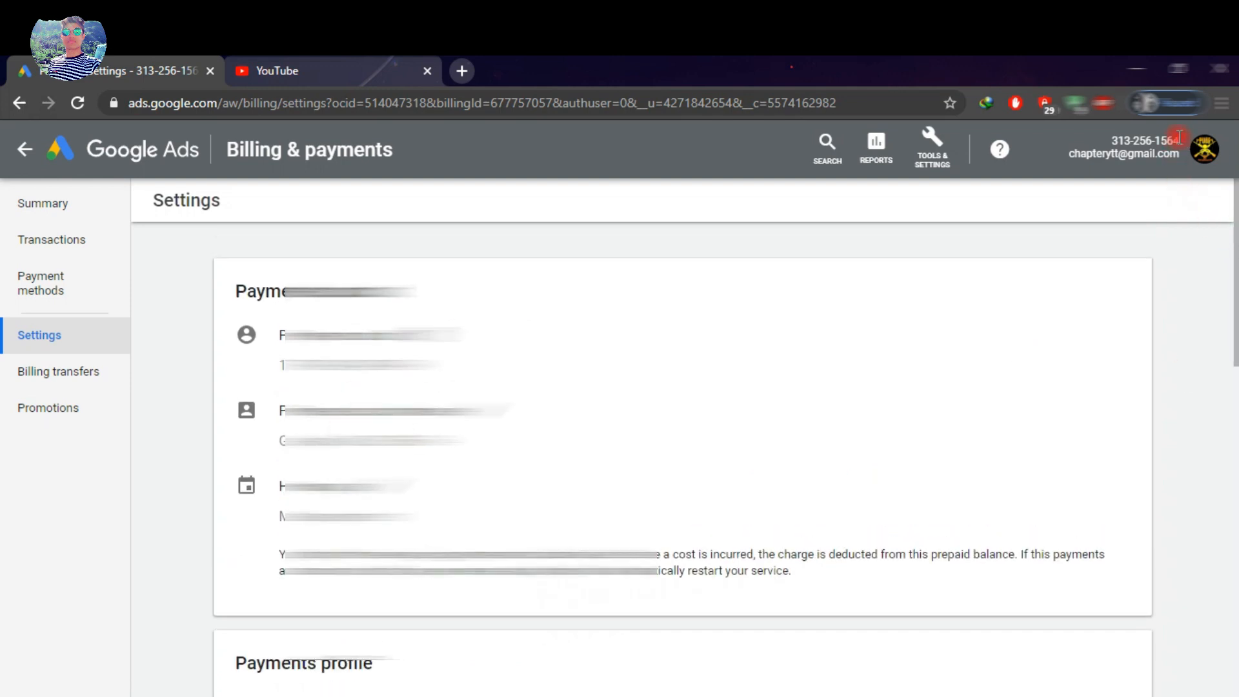
Copy the Google Ads customer ID shown above the account e-mail and switch to the YouTube page
{"action": "right_click", "coordinate": [1118, 140]}
{"action": "left_click", "coordinate": [1111, 155]}
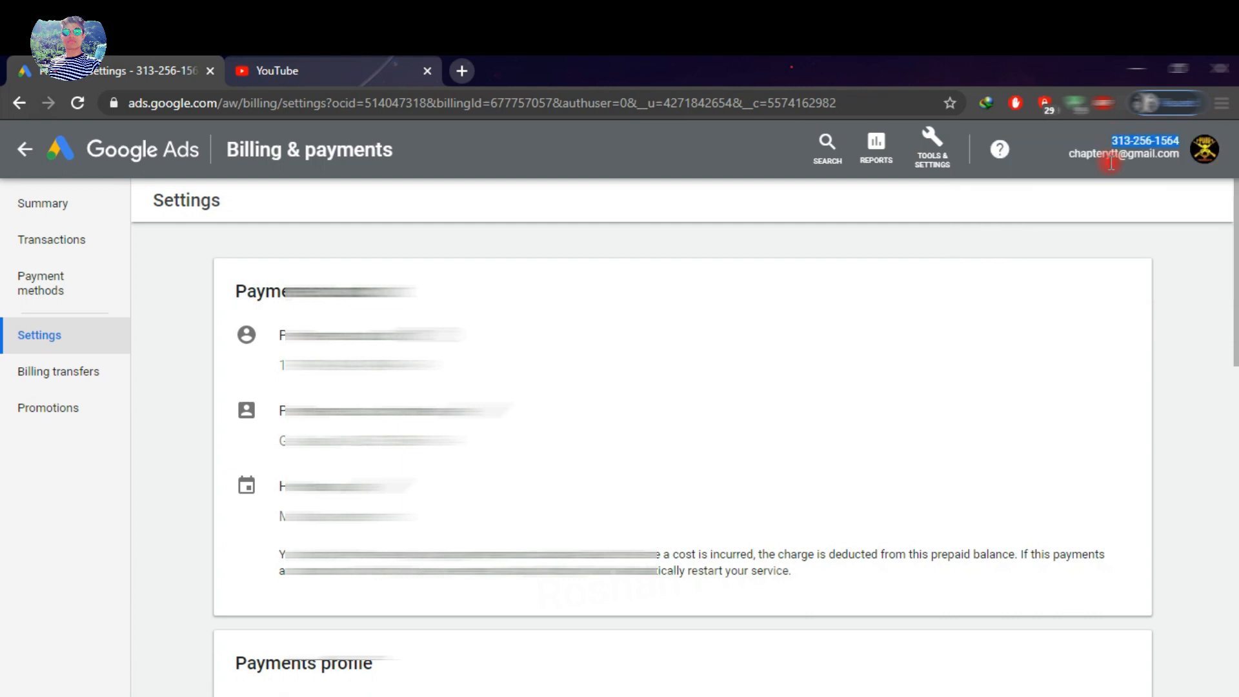
{"action": "left_click", "coordinate": [351, 58]}
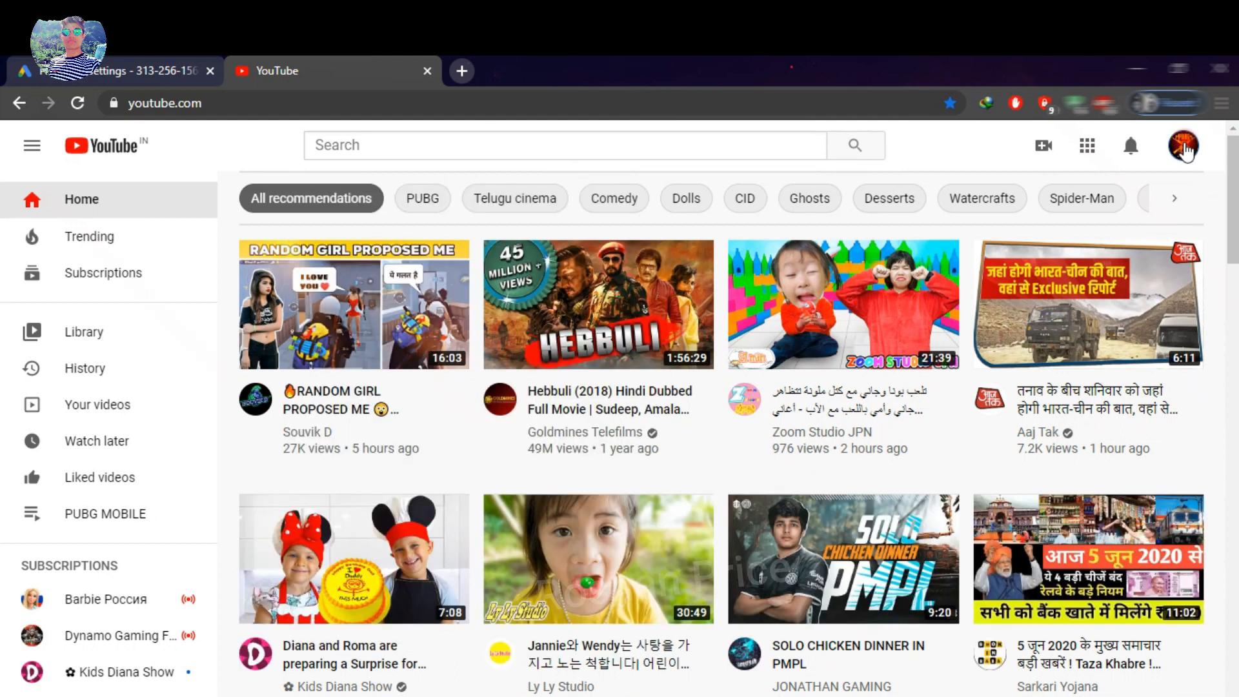
Go to the CHAPTER GAMING channel in YouTube Studio and open its Channel settings
{"action": "left_click", "coordinate": [1184, 145]}
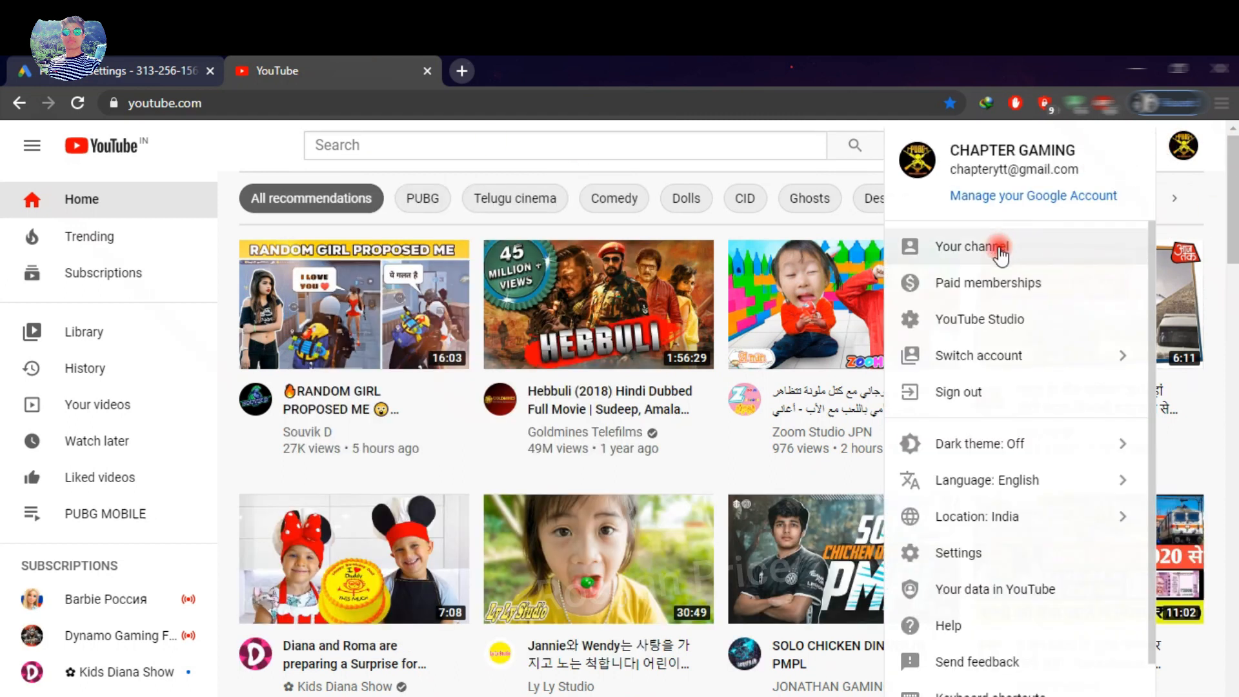
{"action": "left_click", "coordinate": [999, 249]}
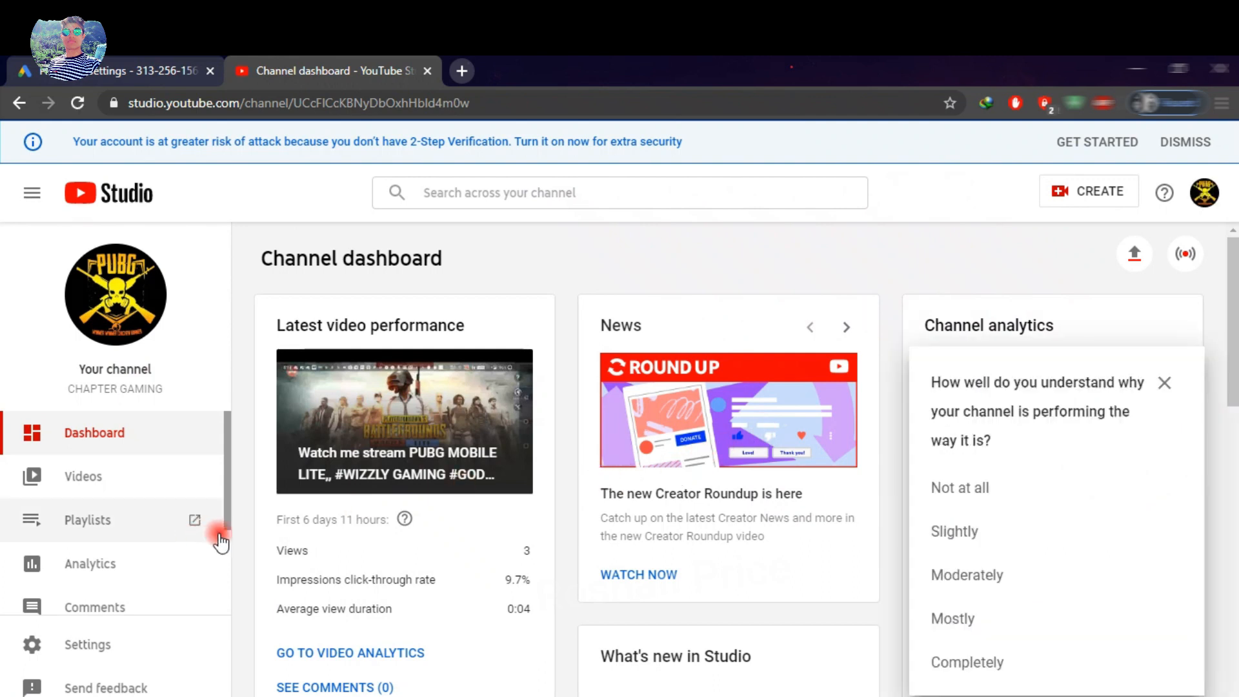
{"action": "scroll", "coordinate": [220, 540], "scroll_direction": "down", "scroll_amount": 1}
{"action": "scroll", "coordinate": [221, 539], "scroll_direction": "down", "scroll_amount": 1}
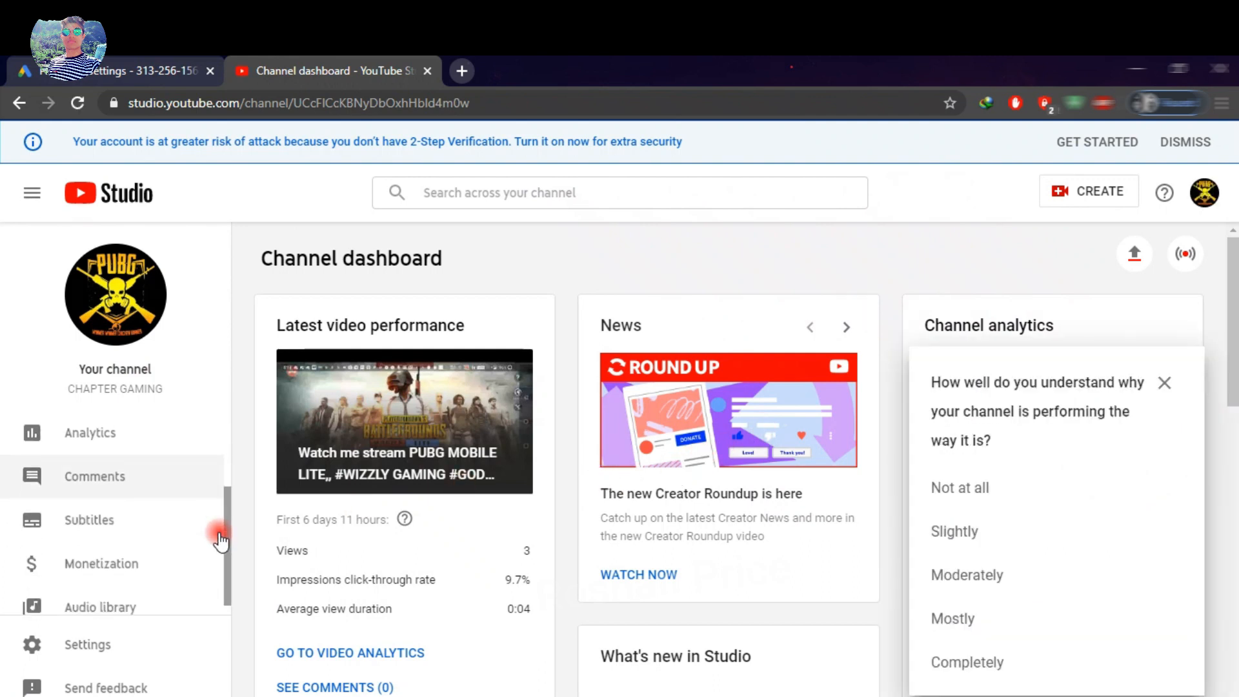
{"action": "left_click", "coordinate": [101, 645]}
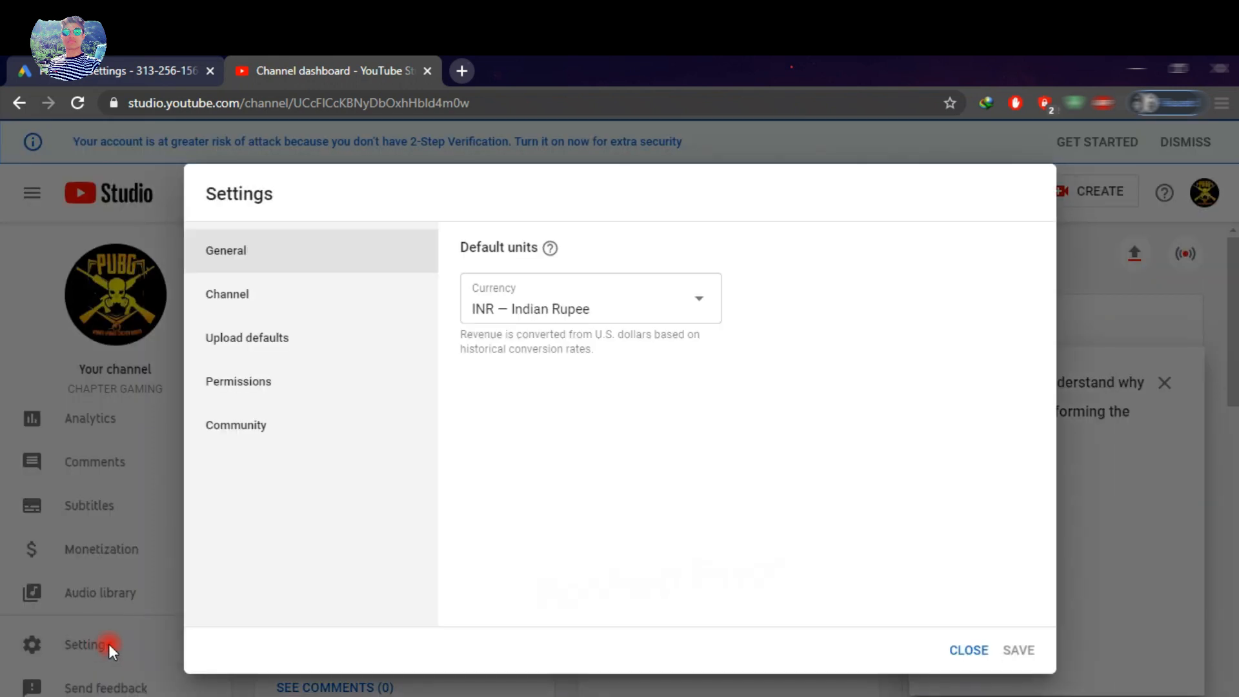
{"action": "left_click", "coordinate": [284, 311]}
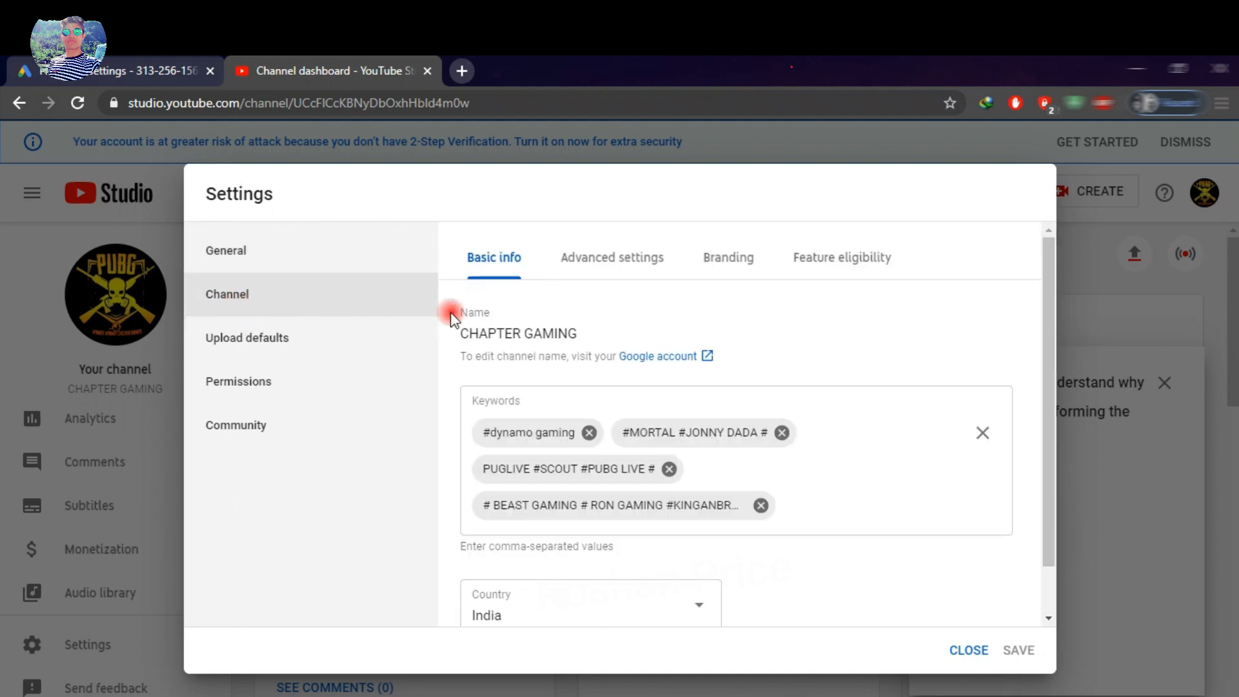
Open the Google Ads account linking form in the channel's advanced settings and bring up its customer ID field
{"action": "scroll", "coordinate": [614, 329], "scroll_direction": "down", "scroll_amount": 1}
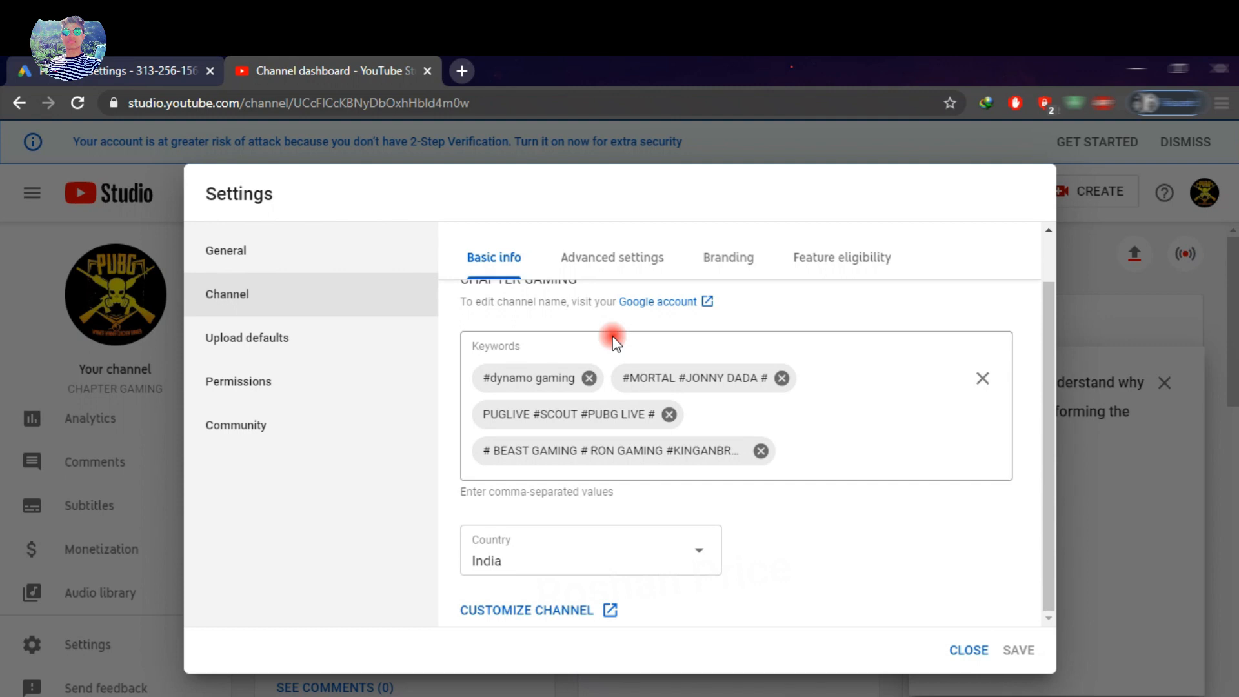
{"action": "scroll", "coordinate": [607, 303], "scroll_direction": "up", "scroll_amount": 1}
{"action": "left_click", "coordinate": [600, 258]}
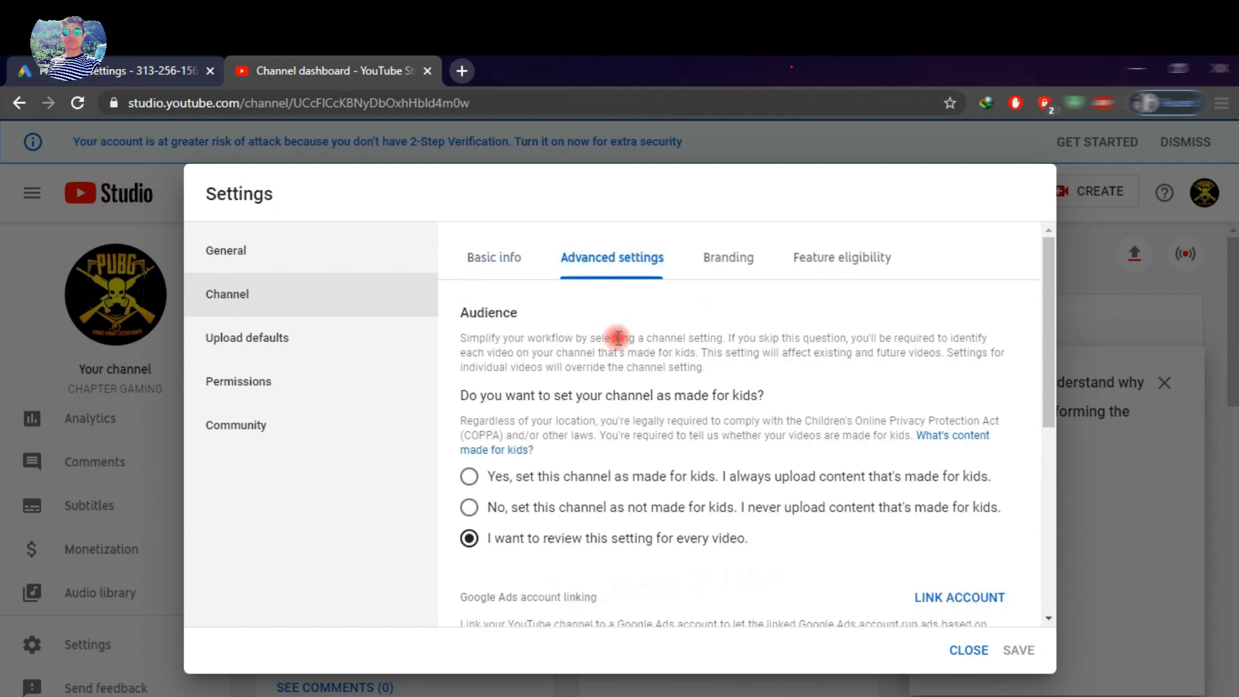
{"action": "scroll", "coordinate": [616, 332], "scroll_direction": "down", "scroll_amount": 4}
{"action": "scroll", "coordinate": [630, 371], "scroll_direction": "down", "scroll_amount": 2}
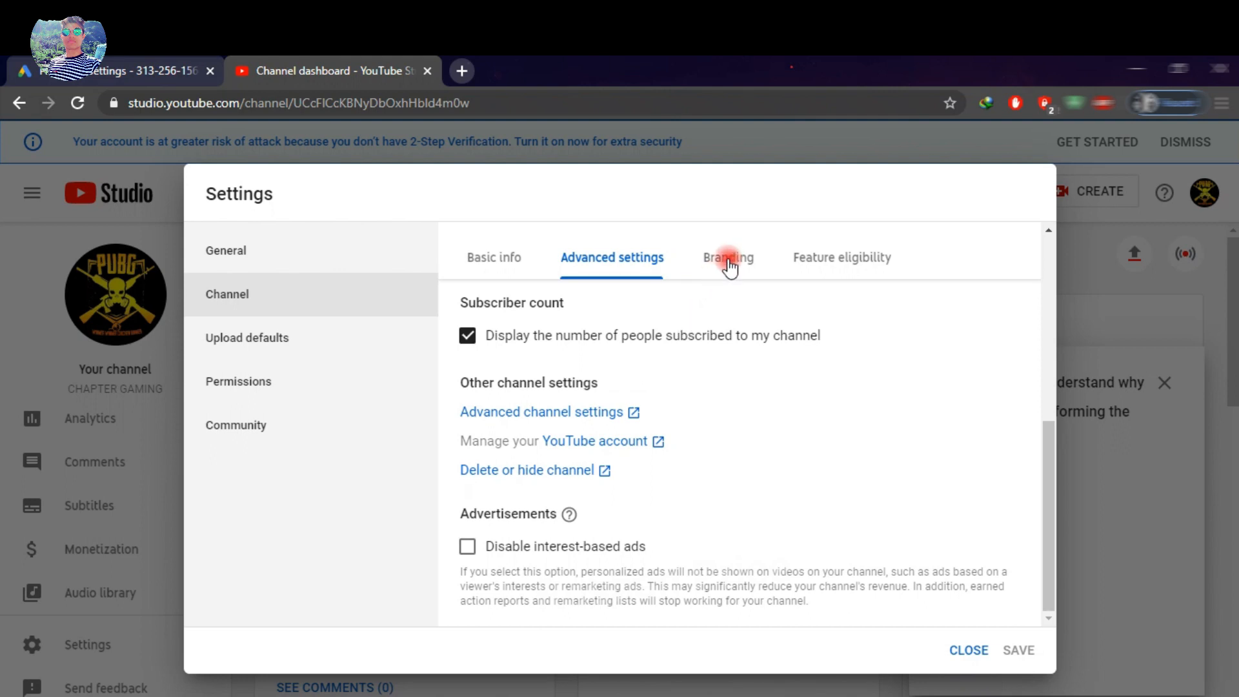
{"action": "scroll", "coordinate": [686, 290], "scroll_direction": "up", "scroll_amount": 5}
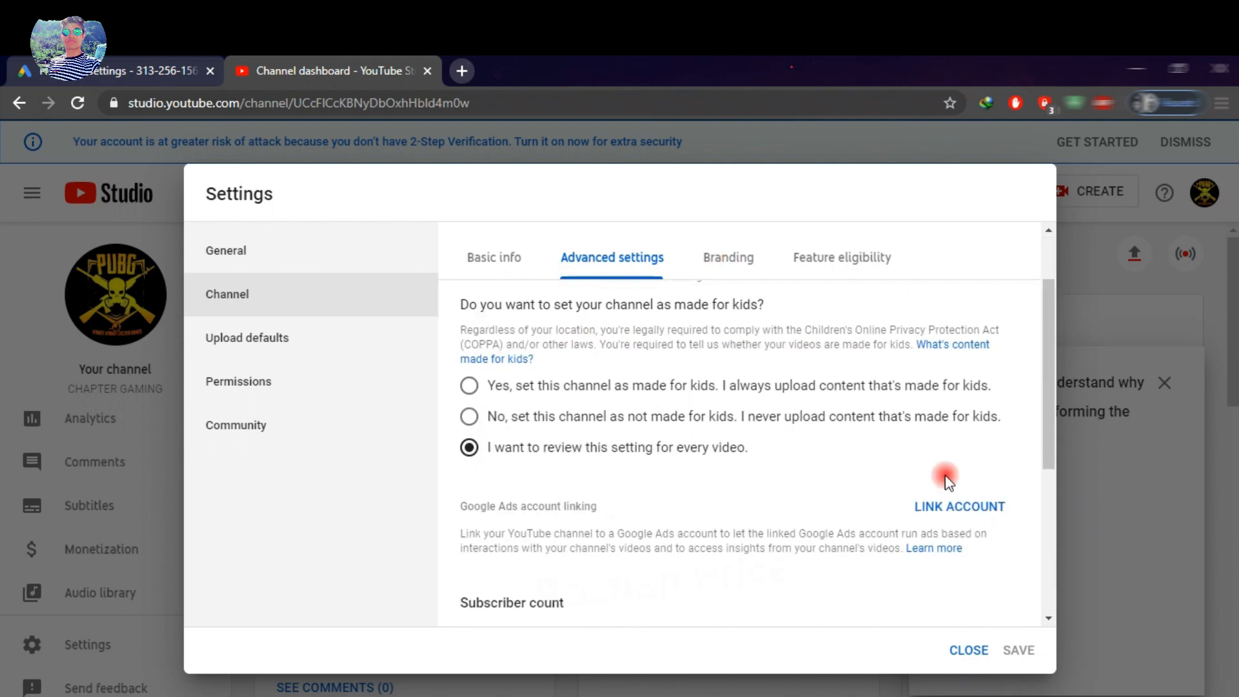
{"action": "left_click", "coordinate": [976, 509]}
{"action": "scroll", "coordinate": [838, 563], "scroll_direction": "down", "scroll_amount": 3}
{"action": "scroll", "coordinate": [798, 587], "scroll_direction": "up", "scroll_amount": 2}
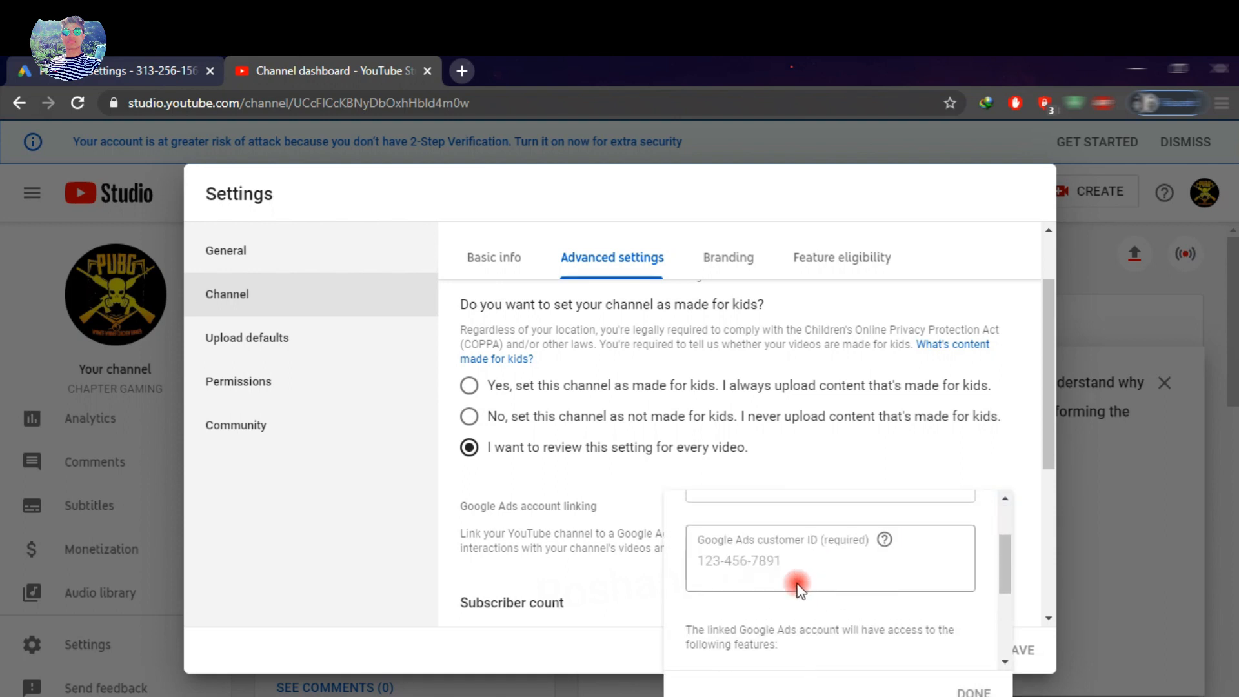
Paste the copied Google Ads customer ID into the linking form and enter a name for the link
{"action": "scroll", "coordinate": [791, 583], "scroll_direction": "up", "scroll_amount": 2}
{"action": "right_click", "coordinate": [747, 657]}
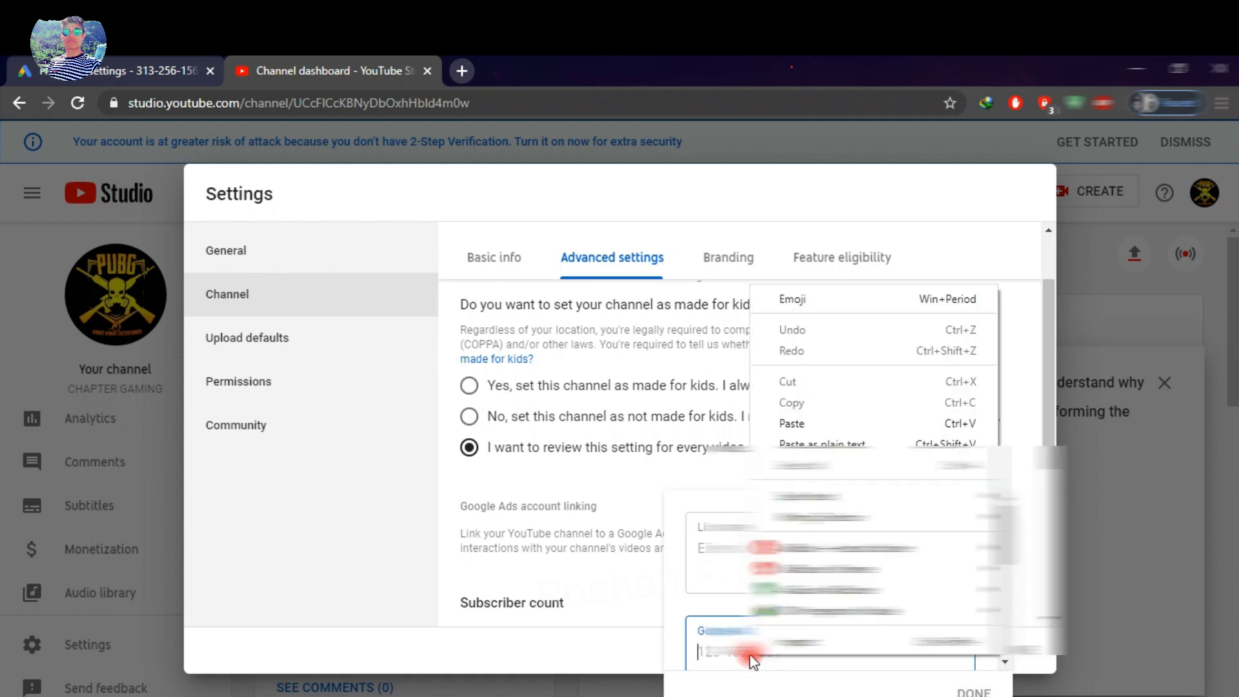
{"action": "left_click", "coordinate": [830, 420]}
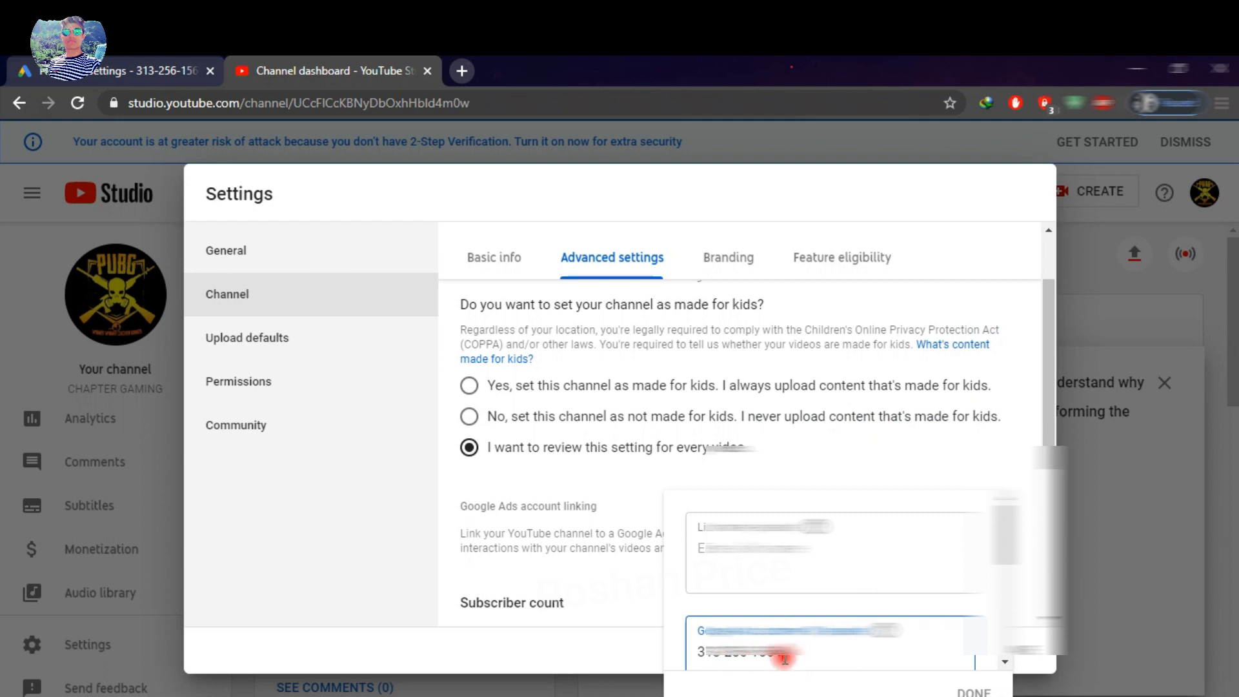
{"action": "left_click", "coordinate": [760, 549]}
{"action": "type", "text": "p"}
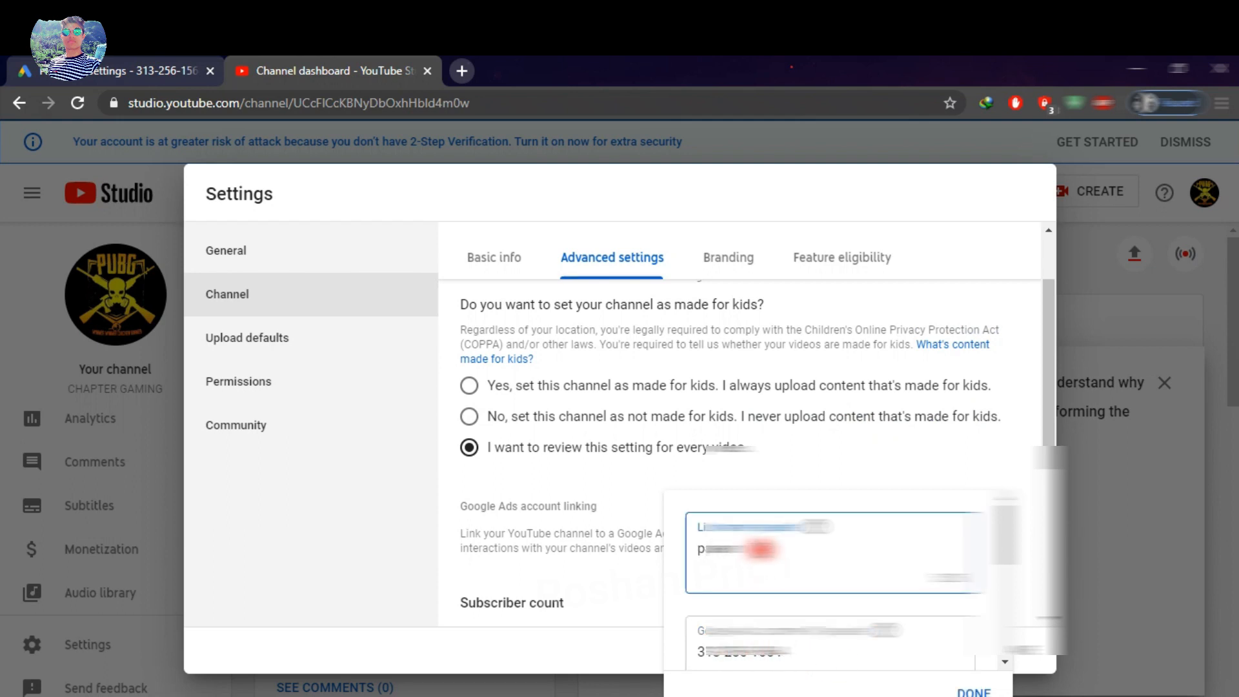
Complete the Google Ads account linking form and save the channel settings
{"action": "scroll", "coordinate": [762, 550], "scroll_direction": "down", "scroll_amount": 2}
{"action": "scroll", "coordinate": [767, 618], "scroll_direction": "down", "scroll_amount": 3}
{"action": "left_click", "coordinate": [974, 691]}
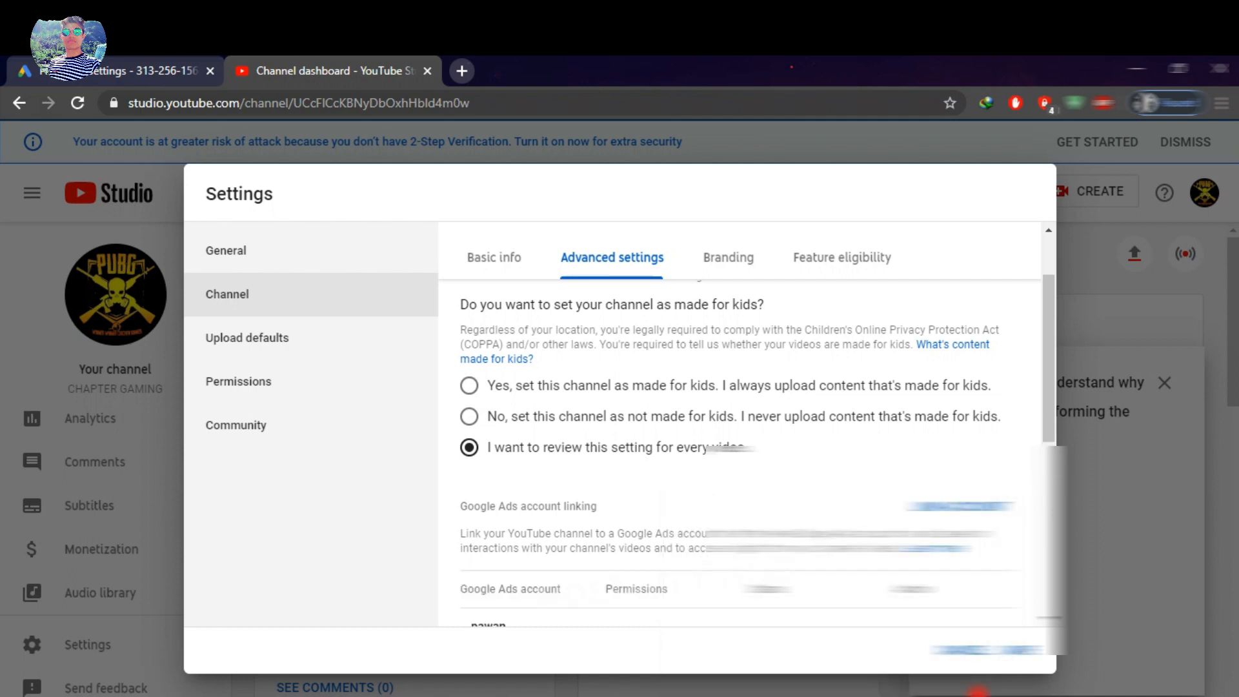
{"action": "scroll", "coordinate": [891, 598], "scroll_direction": "down", "scroll_amount": 2}
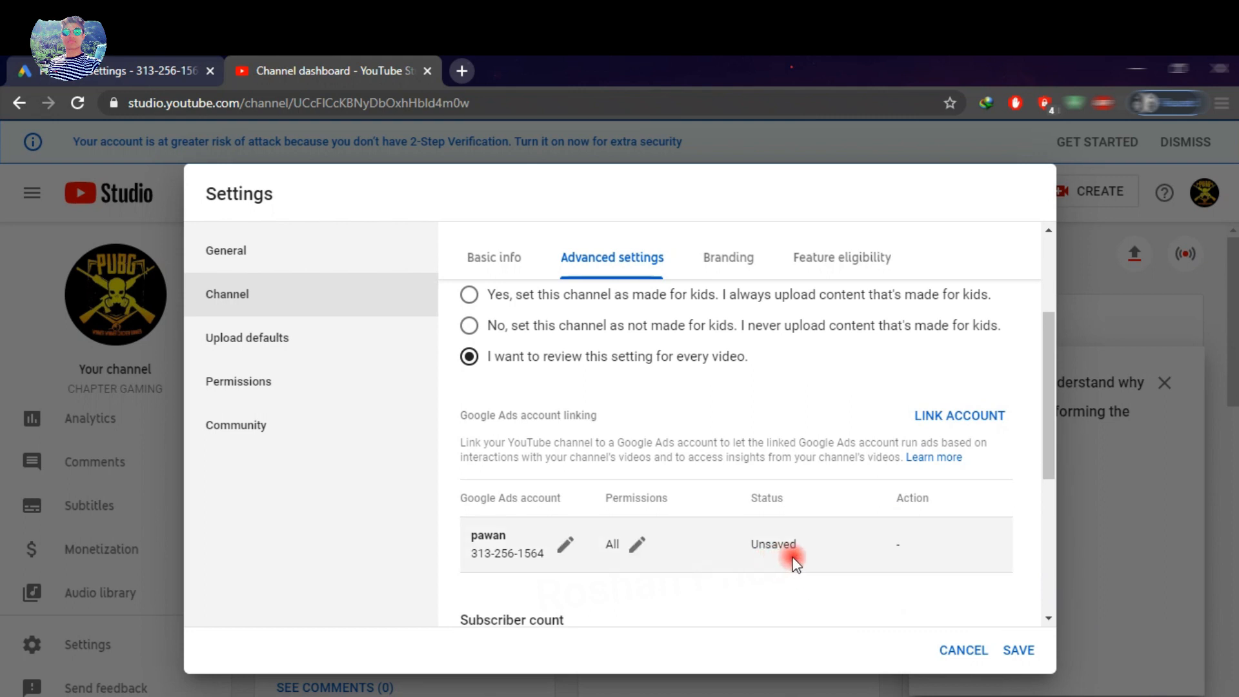
{"action": "left_click", "coordinate": [1018, 651]}
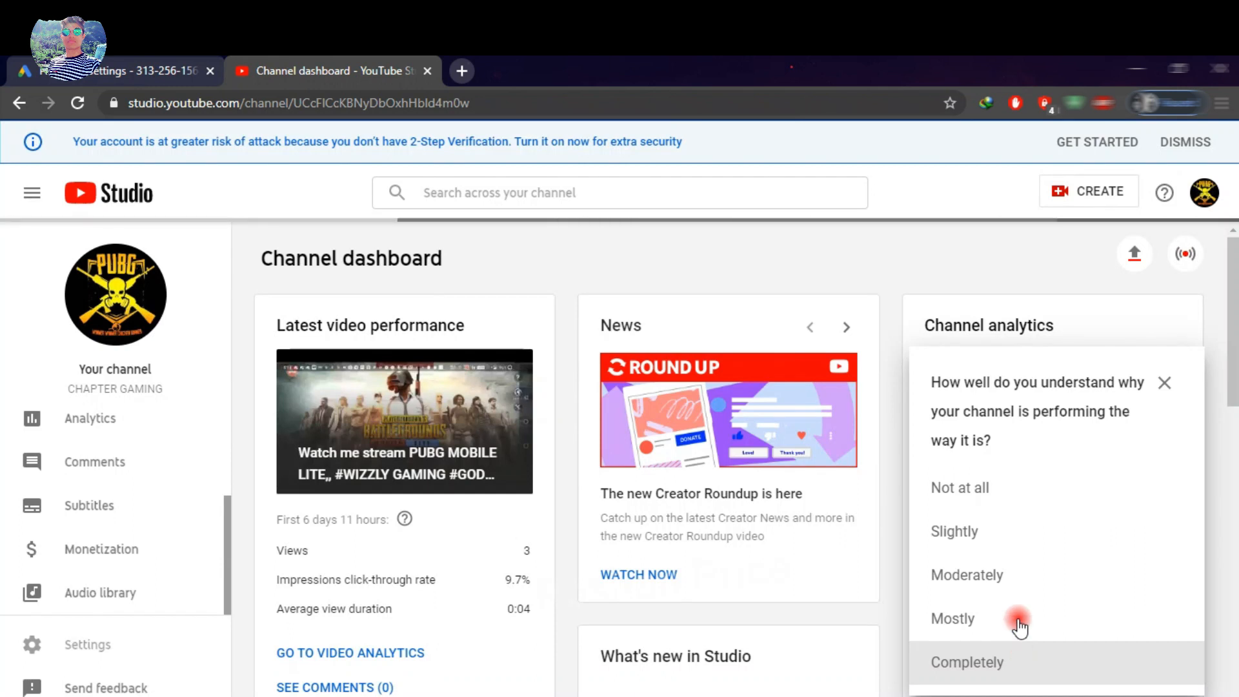
Dismiss the 2-Step Verification banner and close the channel performance survey on the dashboard
{"action": "left_click", "coordinate": [1191, 143]}
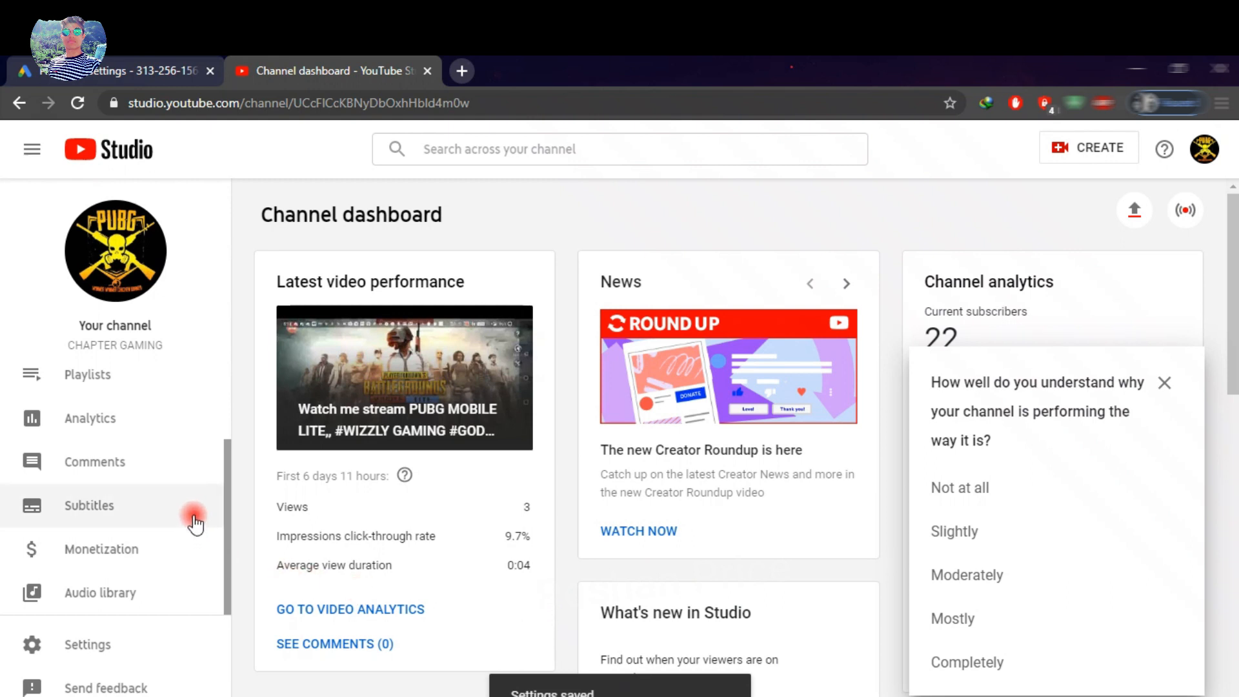
{"action": "left_click", "coordinate": [1164, 384]}
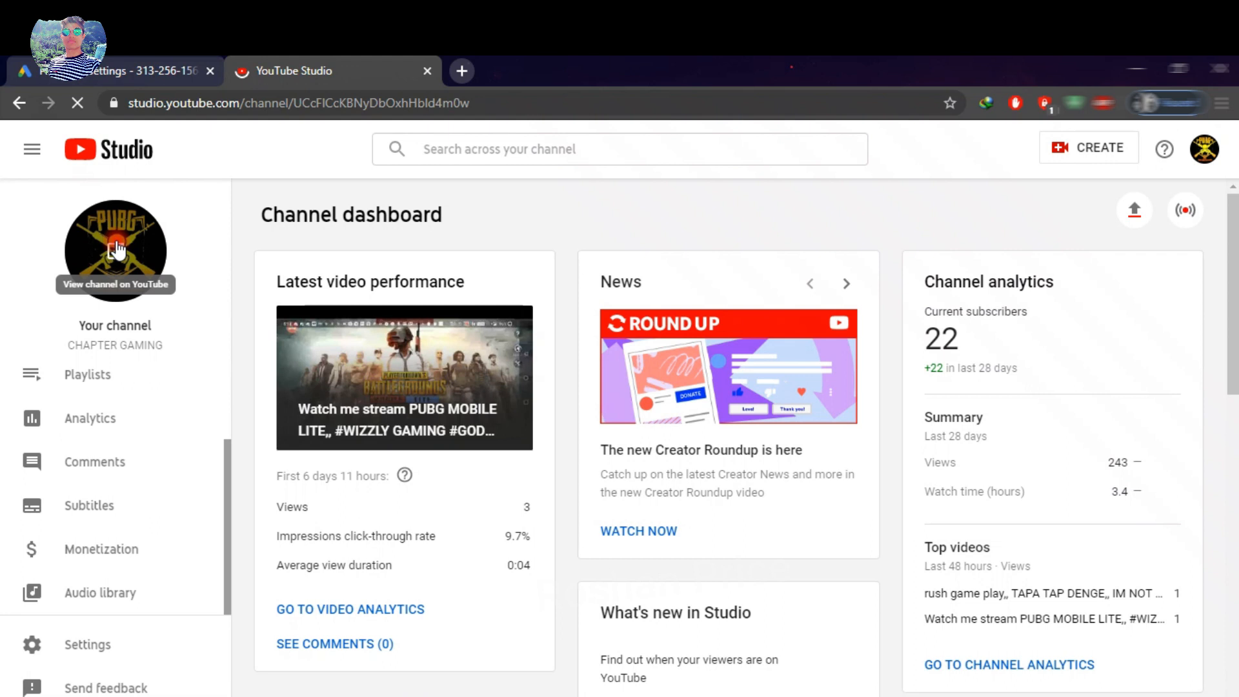
{"action": "left_click", "coordinate": [117, 249]}
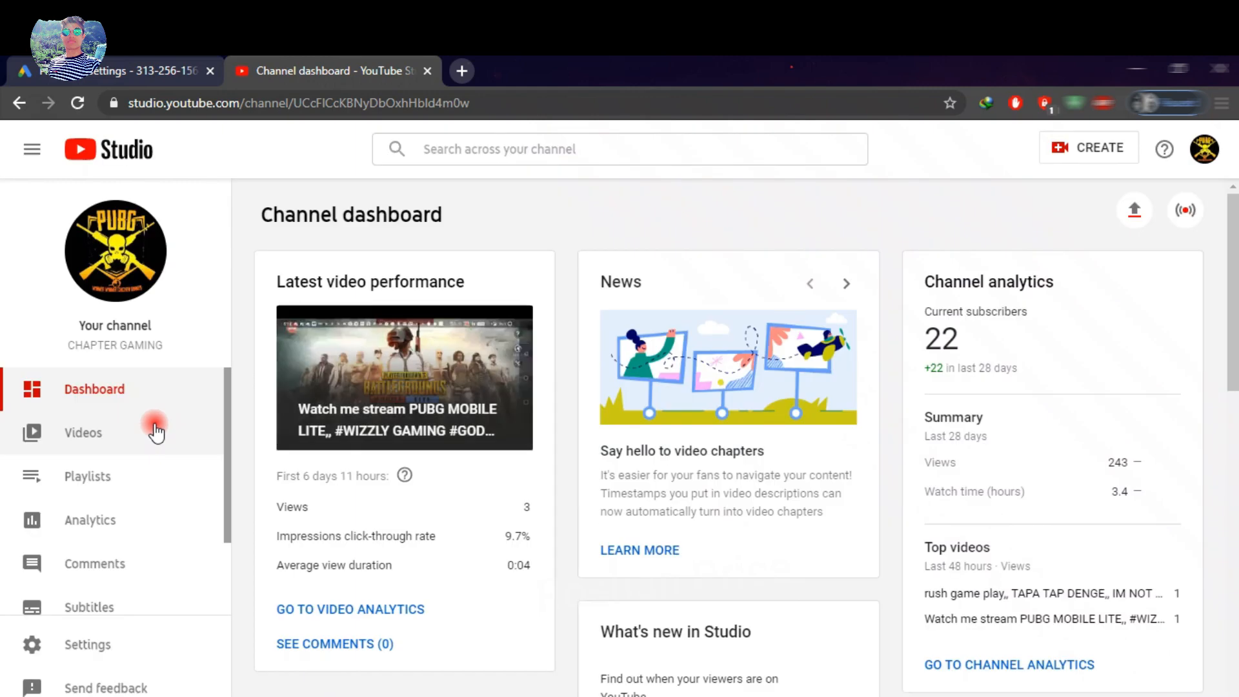
Reopen the channel's advanced settings and check the status of the Google Ads account link
{"action": "left_click", "coordinate": [122, 641]}
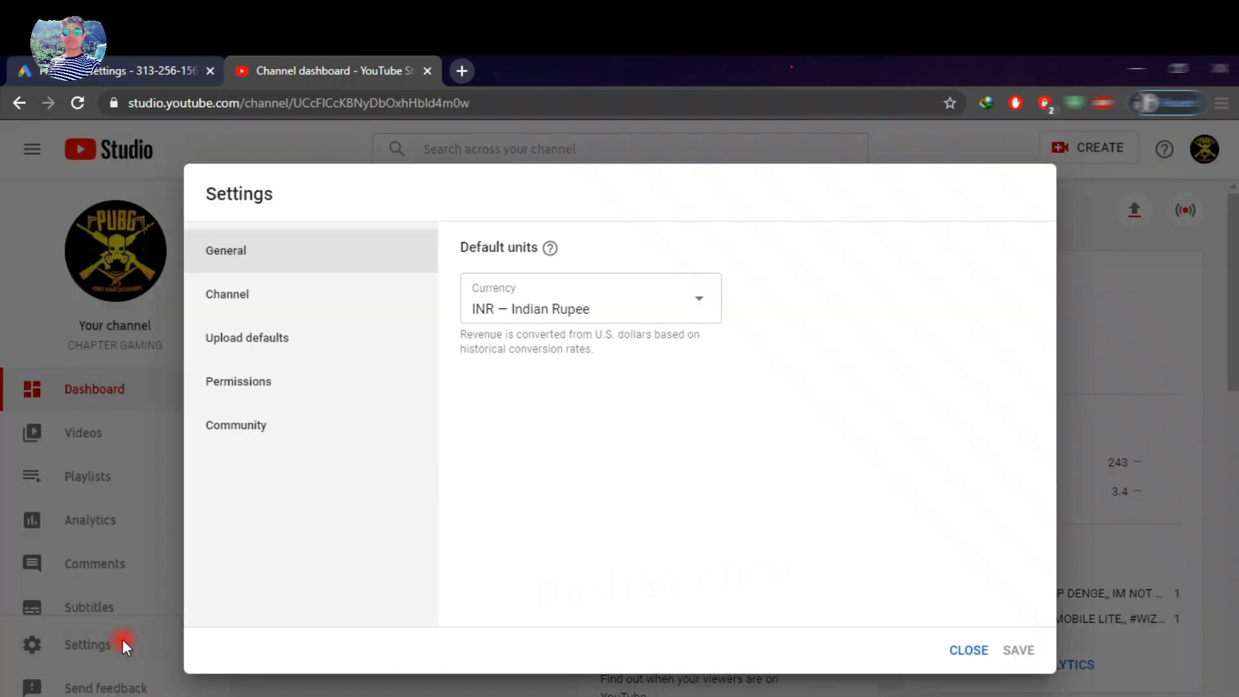
{"action": "left_click", "coordinate": [280, 308]}
{"action": "left_click", "coordinate": [631, 258]}
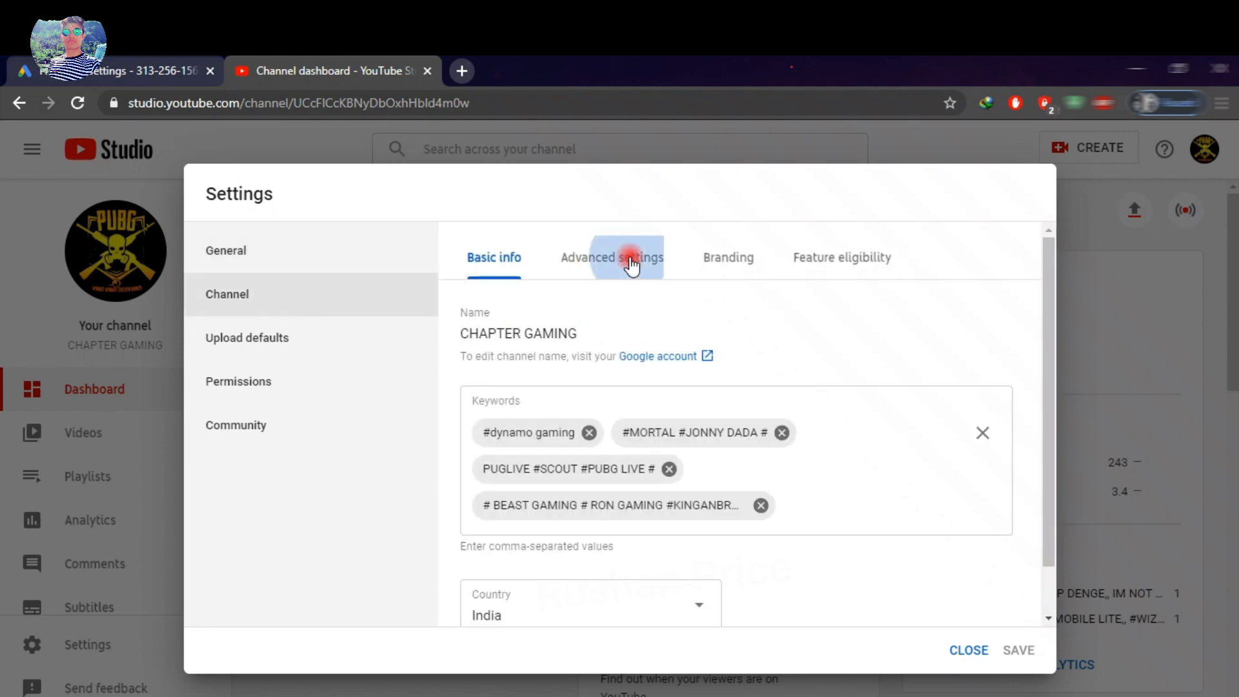
{"action": "scroll", "coordinate": [672, 487], "scroll_direction": "down", "scroll_amount": 3}
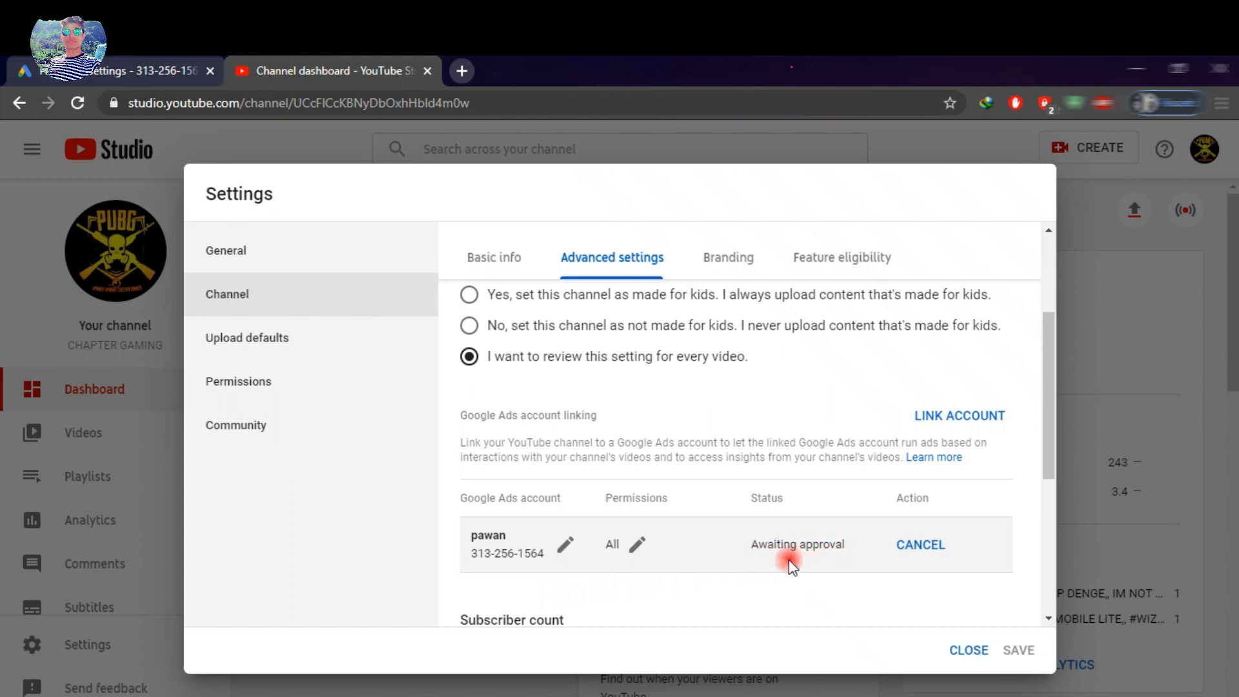
Switch to Google Ads, reload the page, and approve the CHAPTER GAMING YouTube link request
{"action": "left_click", "coordinate": [87, 71]}
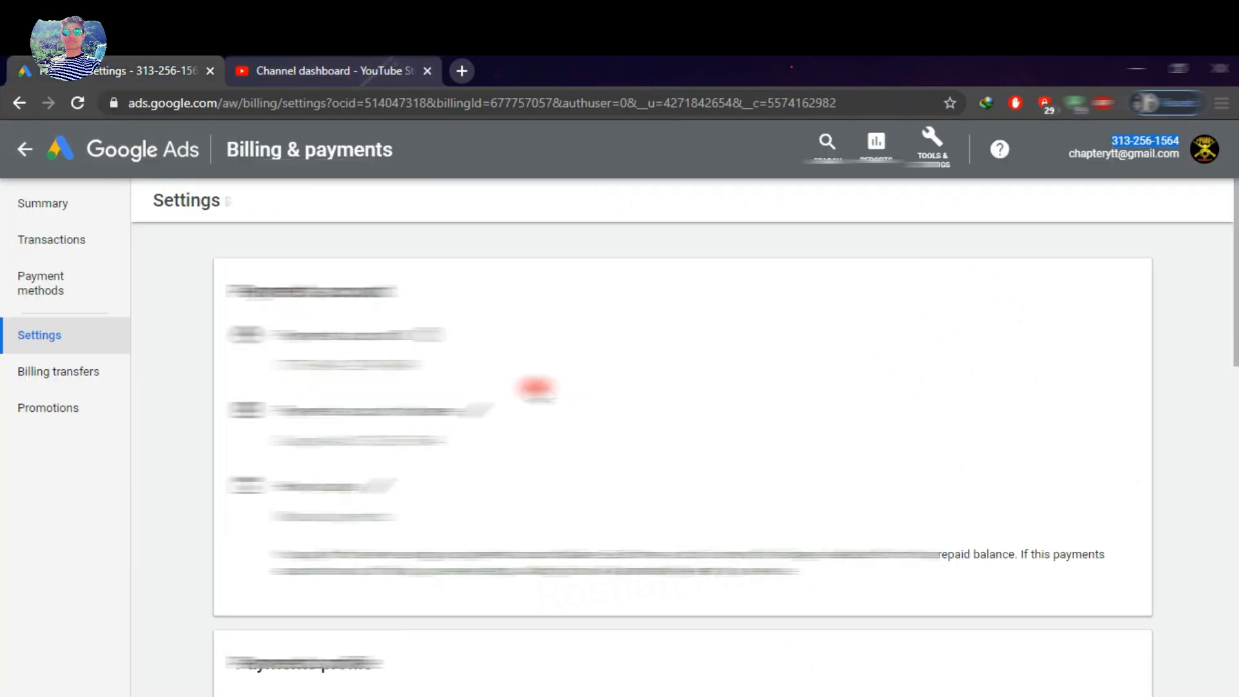
{"action": "left_click", "coordinate": [73, 101]}
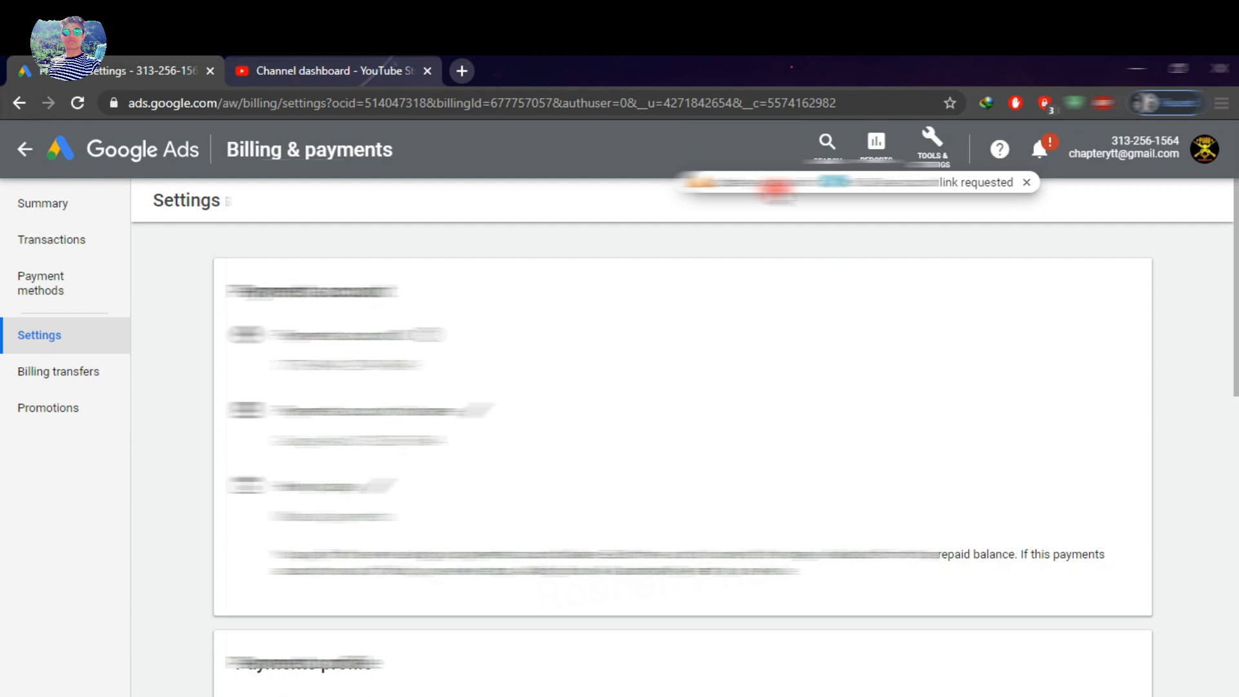
{"action": "left_click", "coordinate": [922, 184]}
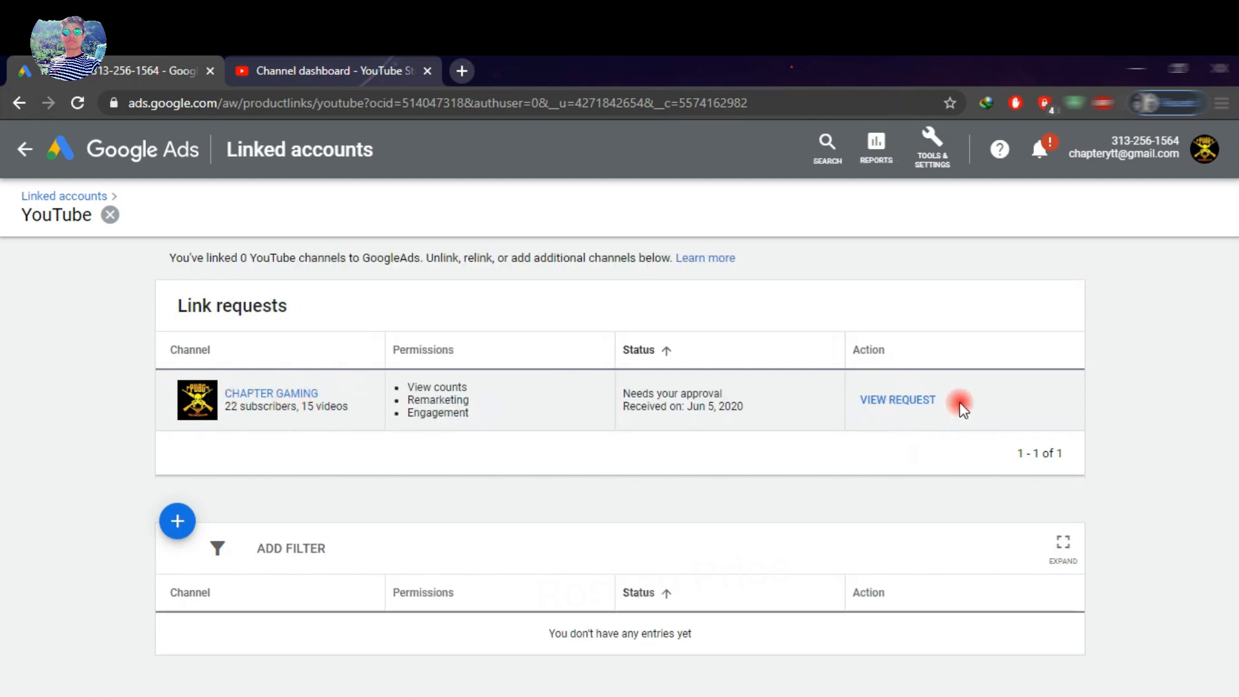
{"action": "left_click", "coordinate": [904, 400]}
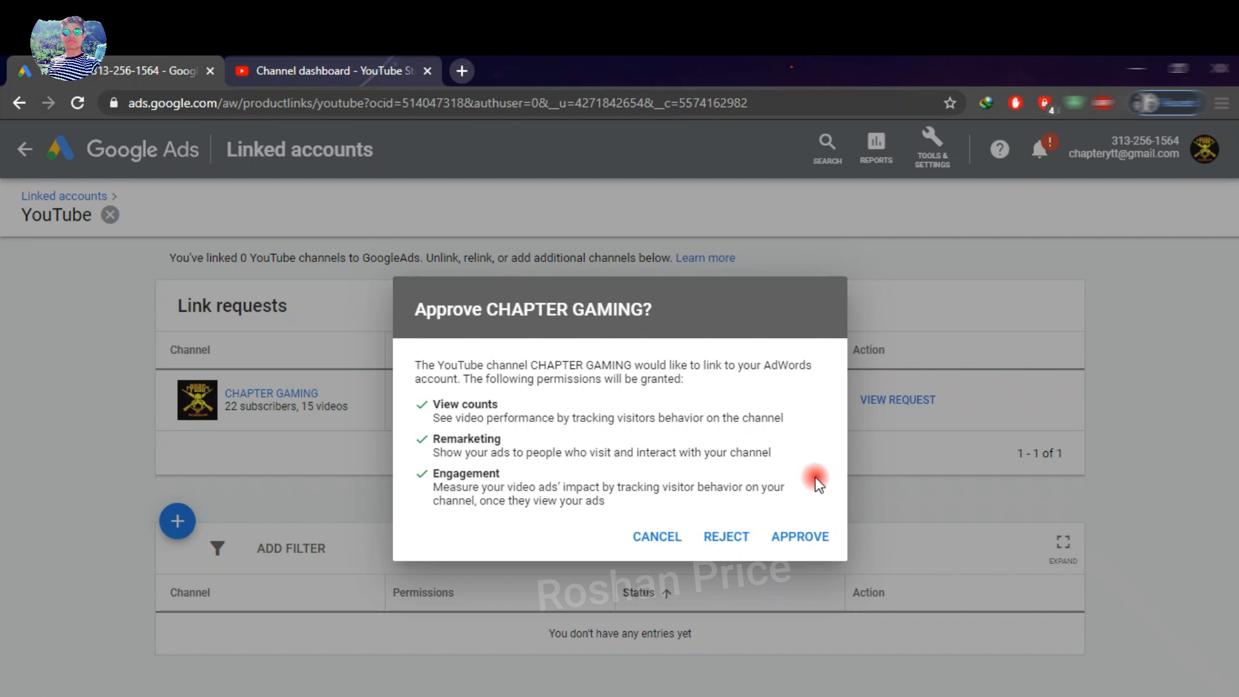
{"action": "left_click", "coordinate": [804, 537]}
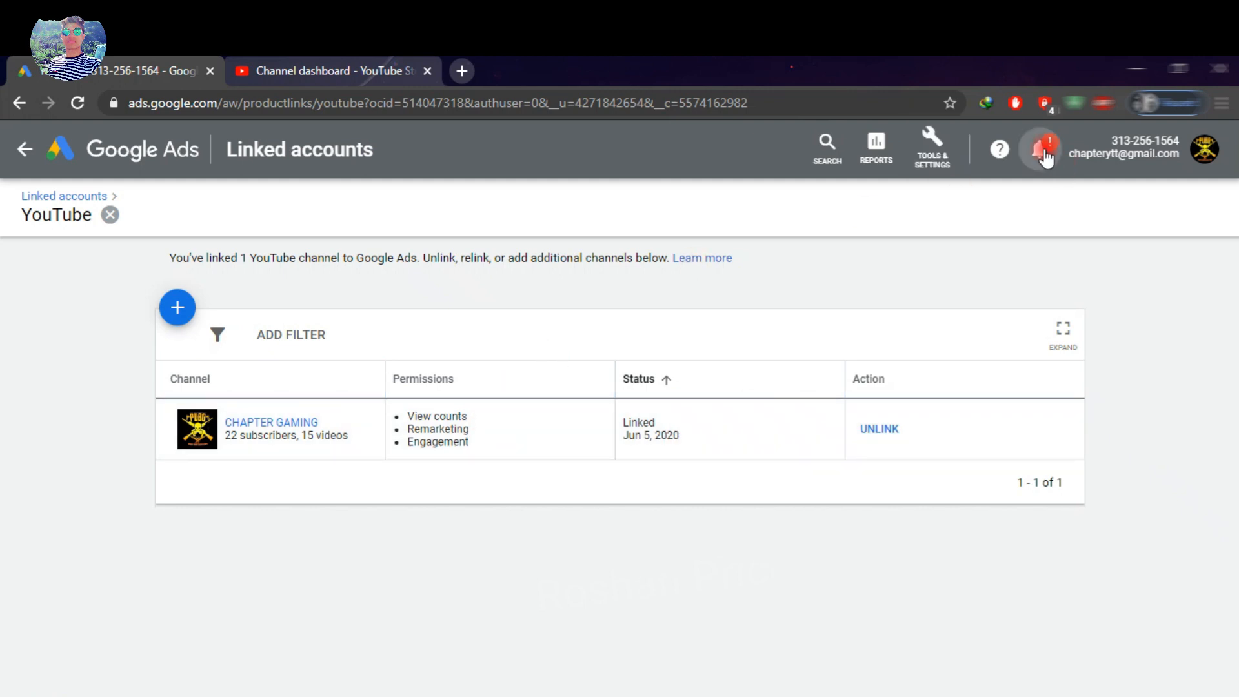
{"action": "left_click", "coordinate": [1041, 152]}
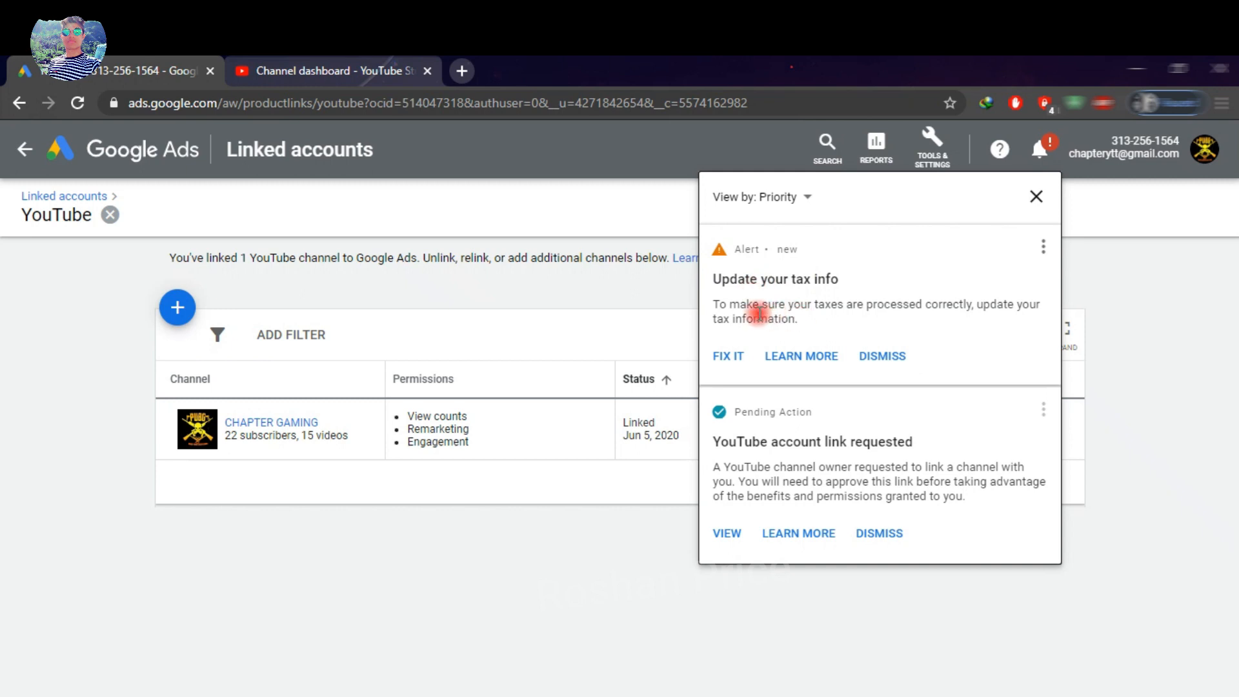
{"action": "left_click", "coordinate": [733, 350]}
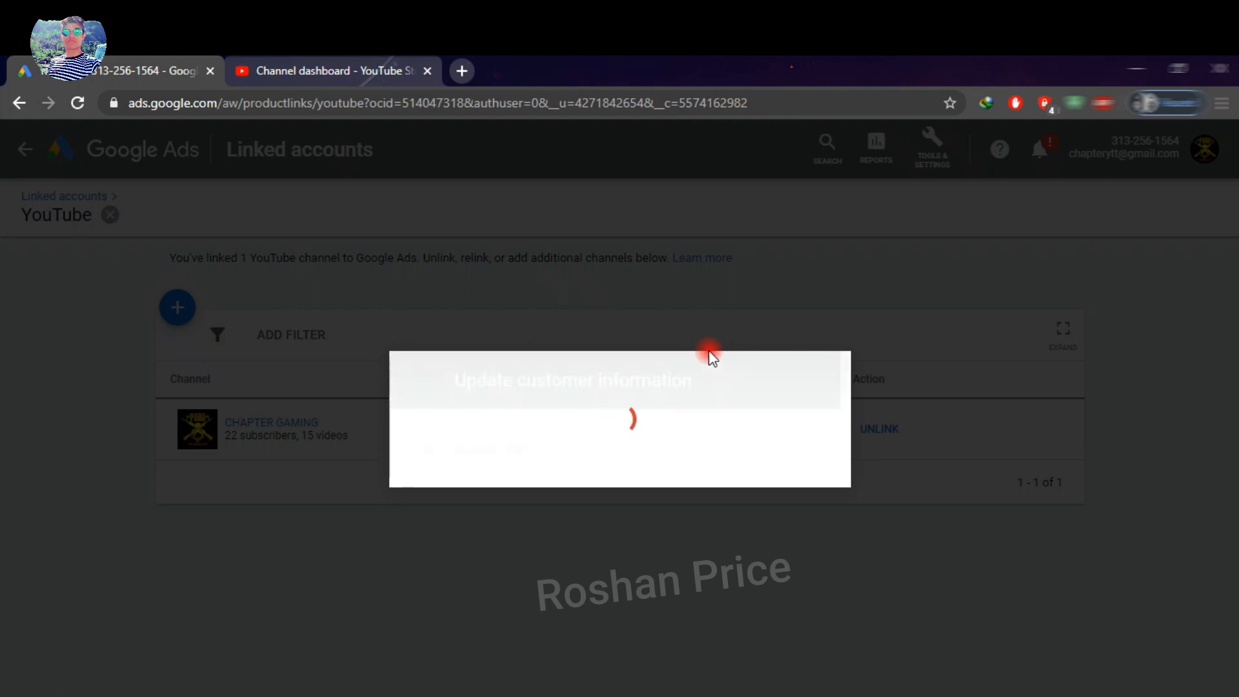
{"action": "left_click", "coordinate": [500, 366]}
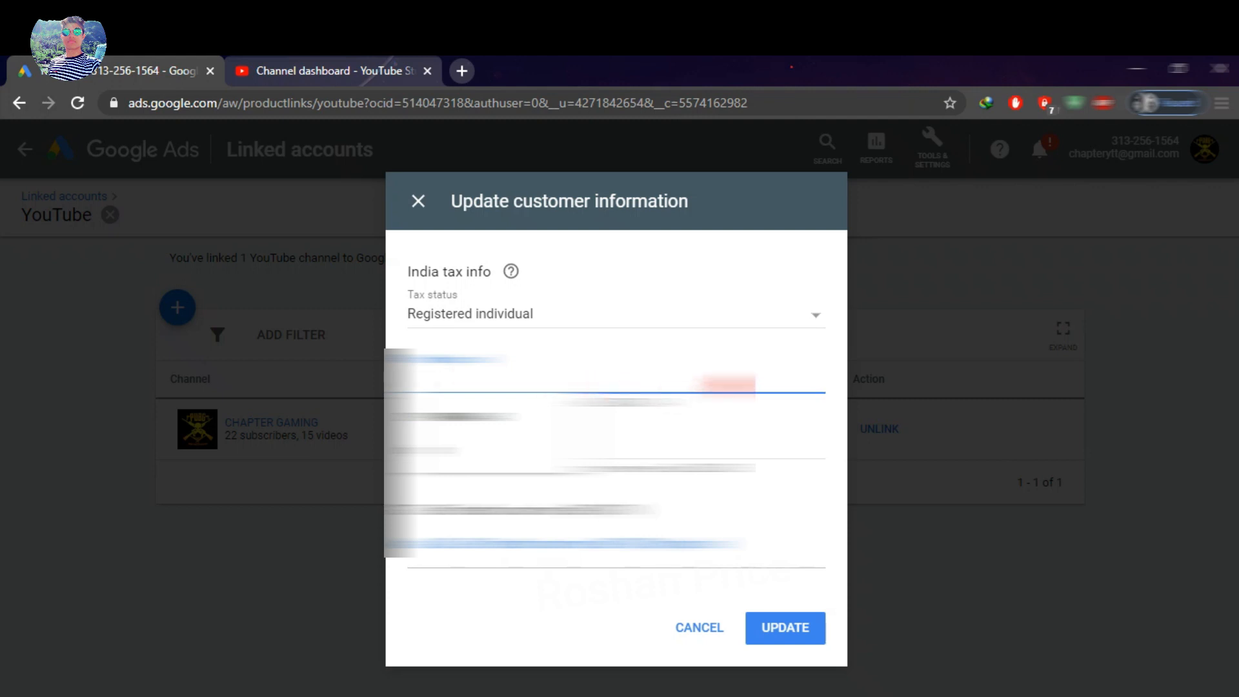
{"action": "left_click", "coordinate": [920, 454]}
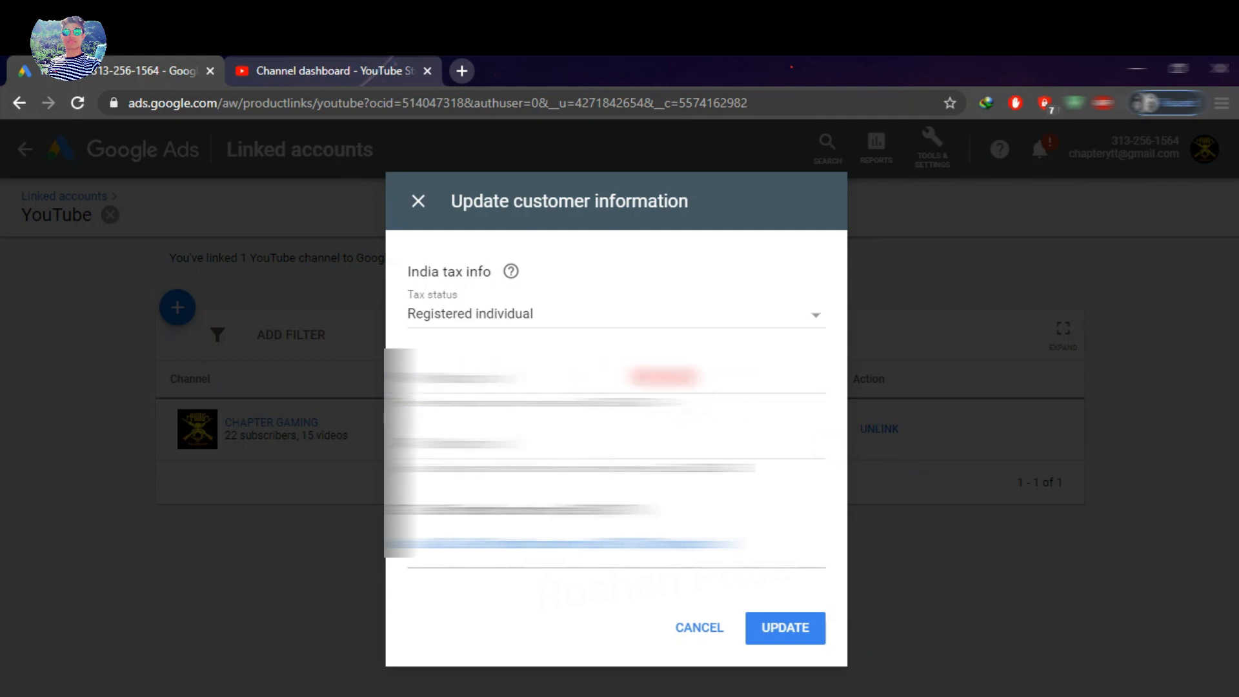
{"action": "left_click", "coordinate": [665, 376]}
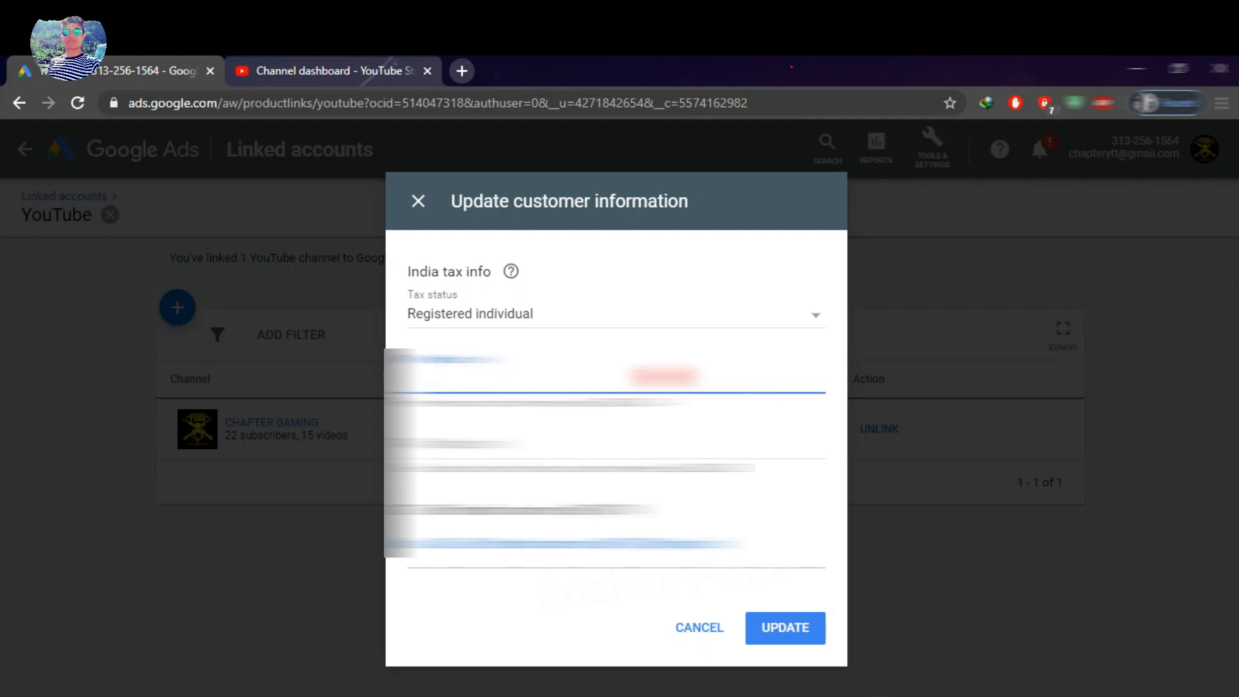
{"action": "left_click", "coordinate": [699, 629]}
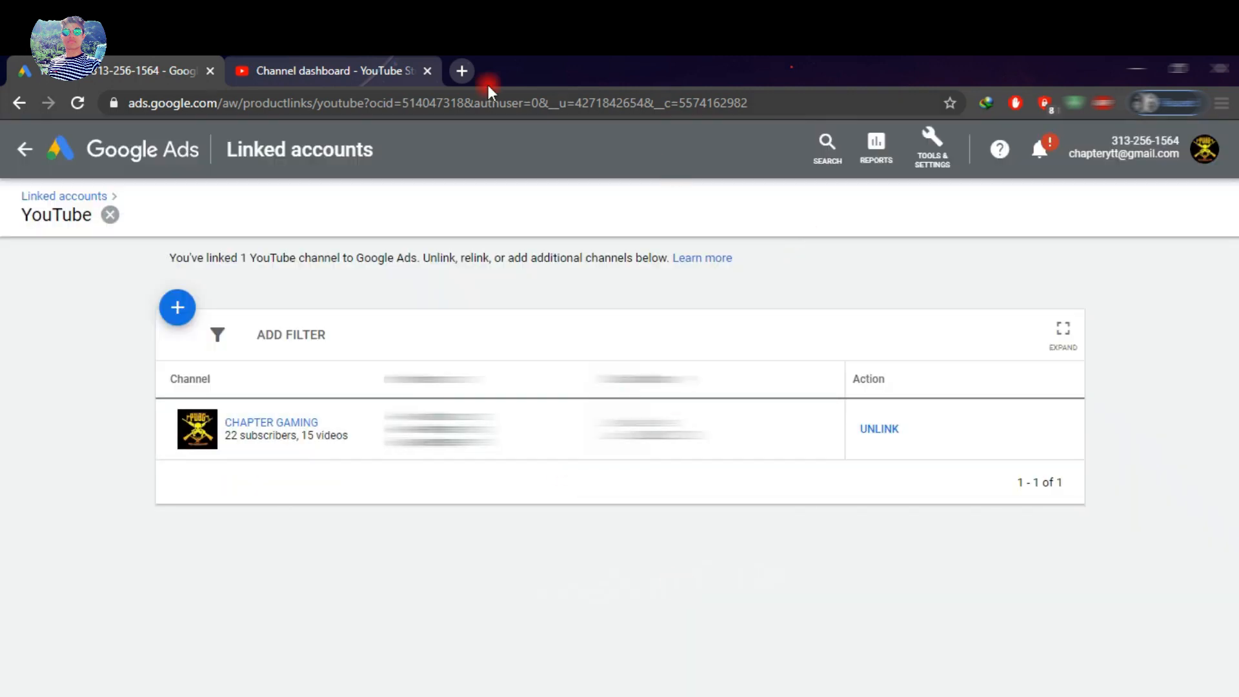
Switch to YouTube Studio and recheck the Google Ads link status in freshly reopened advanced channel settings, then close them
{"action": "left_click", "coordinate": [341, 57]}
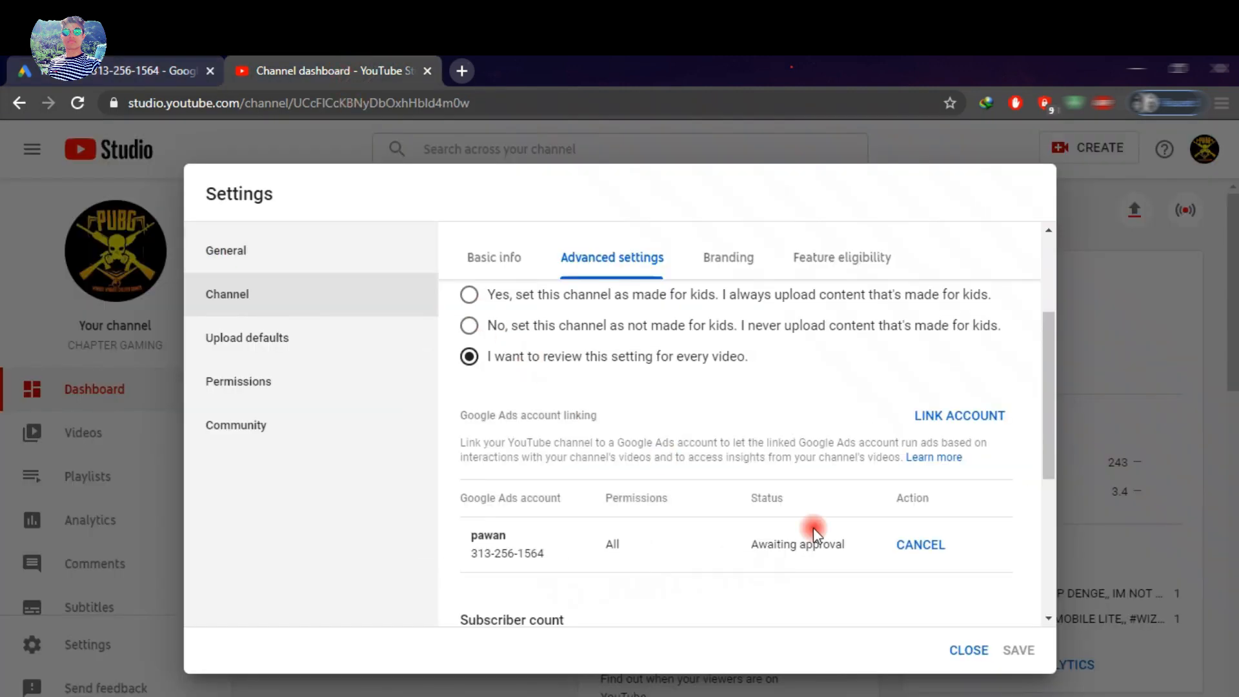
{"action": "left_click", "coordinate": [969, 651]}
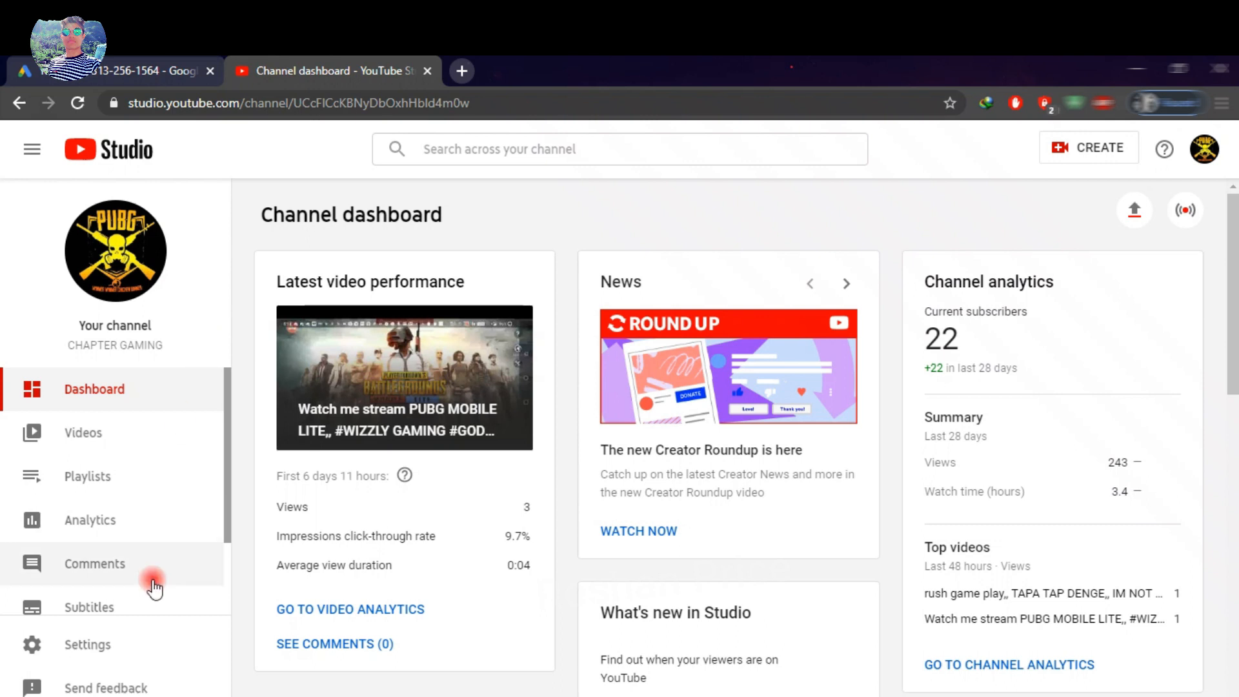
{"action": "left_click", "coordinate": [122, 643]}
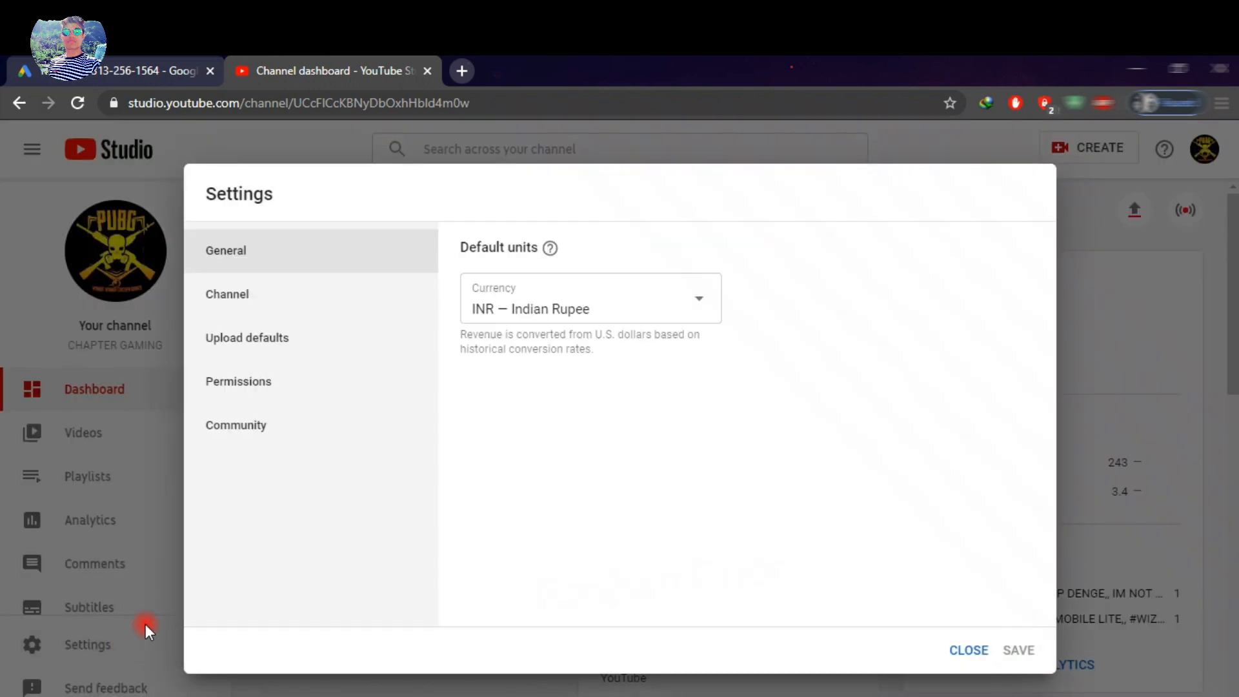
{"action": "left_click", "coordinate": [265, 296]}
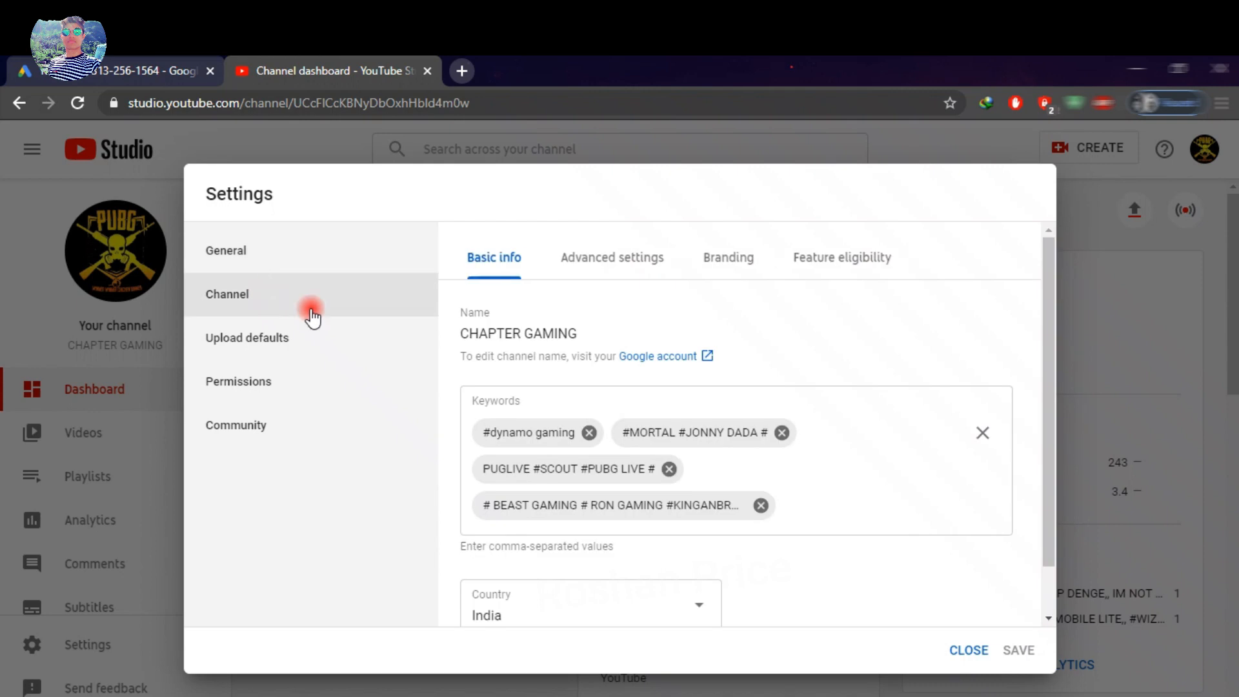
{"action": "left_click", "coordinate": [582, 258]}
{"action": "scroll", "coordinate": [761, 490], "scroll_direction": "down", "scroll_amount": 3}
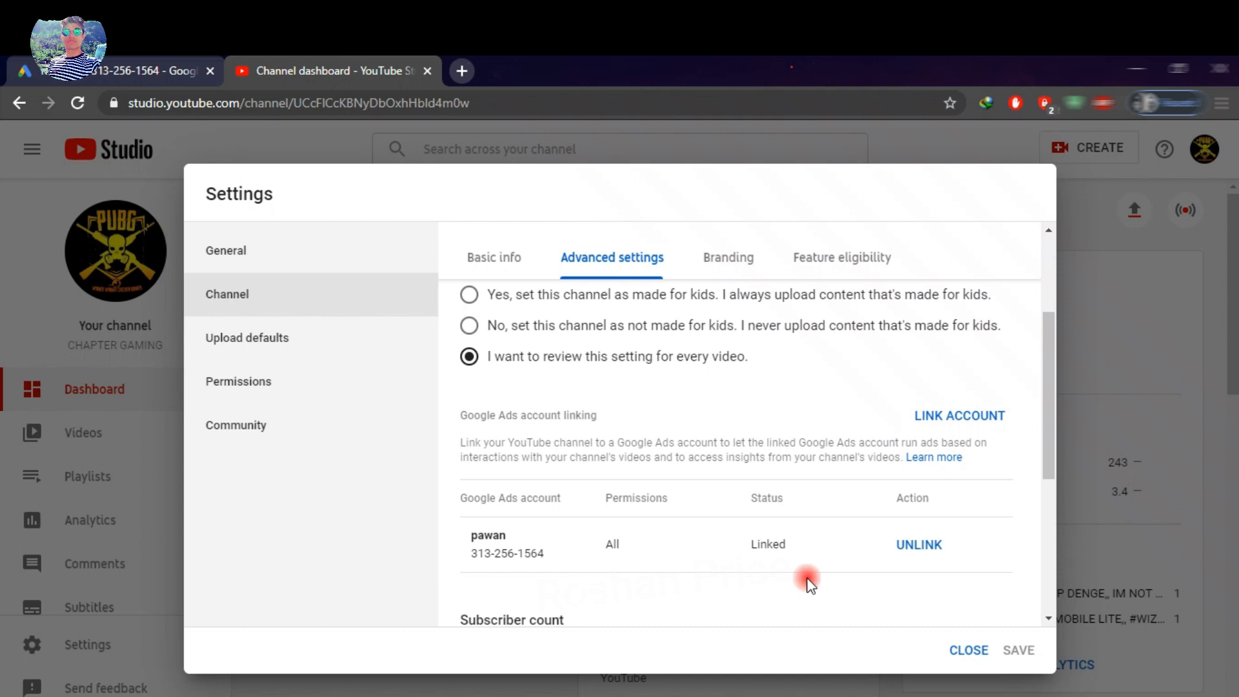
{"action": "scroll", "coordinate": [866, 581], "scroll_direction": "down", "scroll_amount": 2}
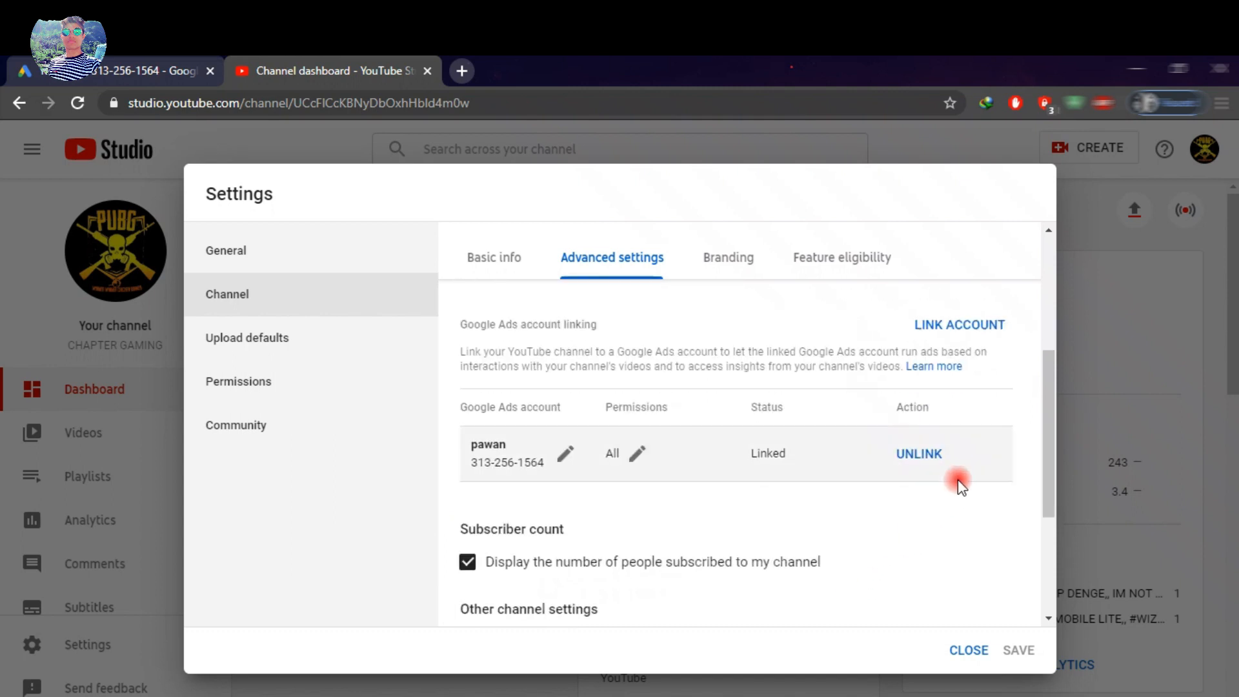
{"action": "left_click", "coordinate": [963, 651]}
Open the channel's Monetization page and review the YouTube Partner Program eligibility requirements
{"action": "scroll", "coordinate": [165, 568], "scroll_direction": "down", "scroll_amount": 1}
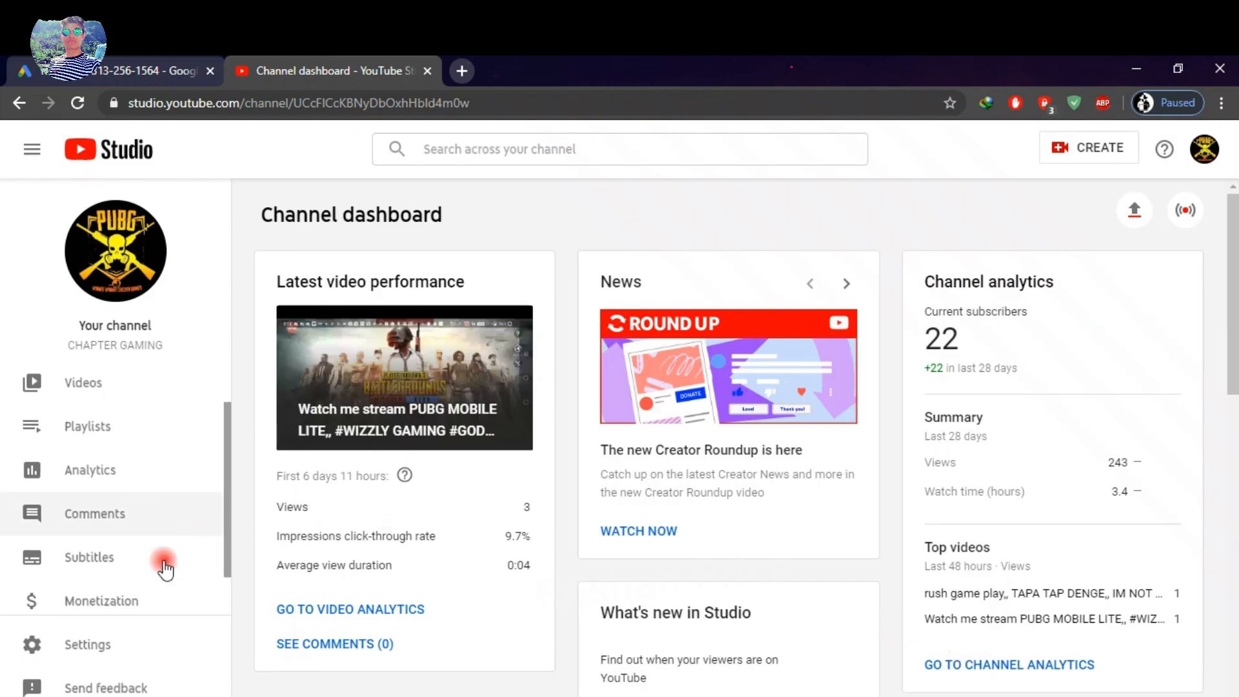
{"action": "scroll", "coordinate": [165, 568], "scroll_direction": "down", "scroll_amount": 1}
{"action": "left_click", "coordinate": [131, 551]}
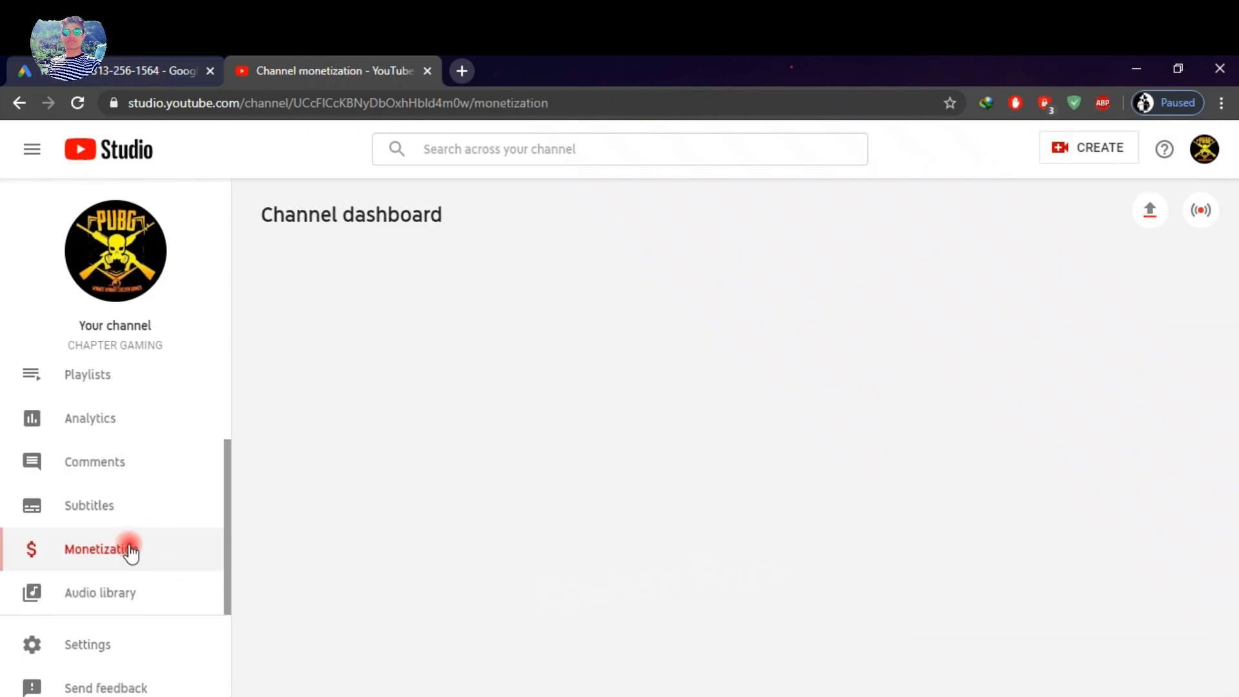
{"action": "scroll", "coordinate": [497, 574], "scroll_direction": "down", "scroll_amount": 2}
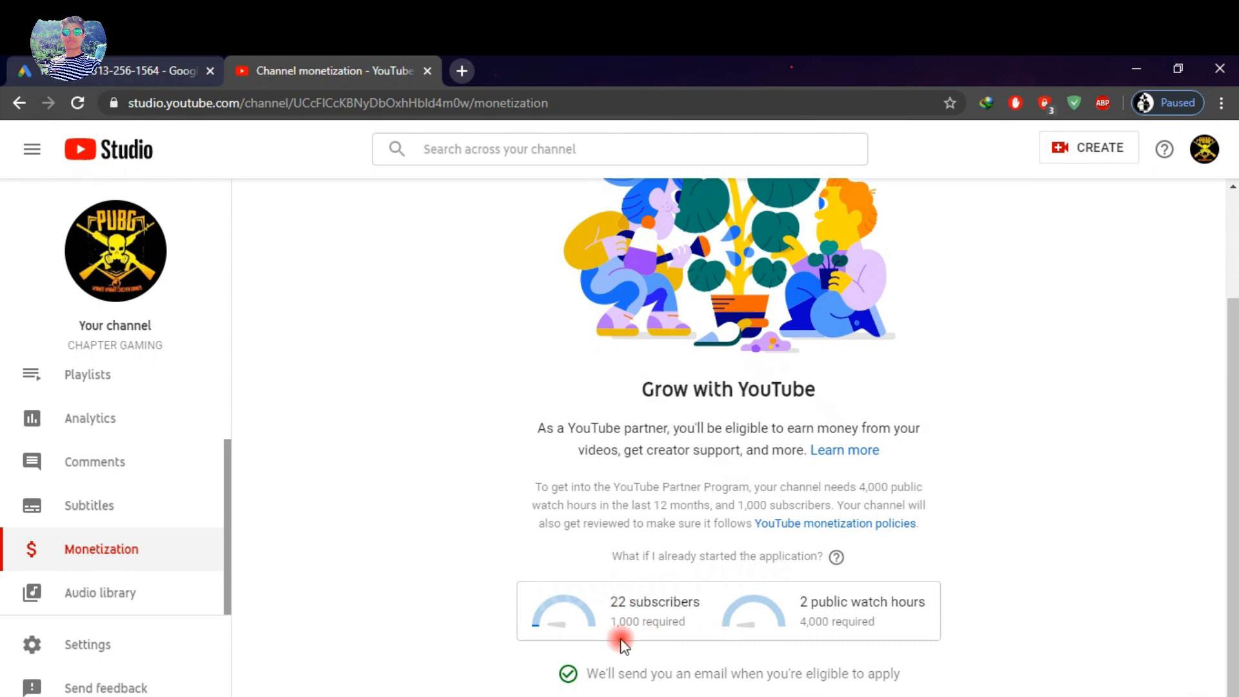